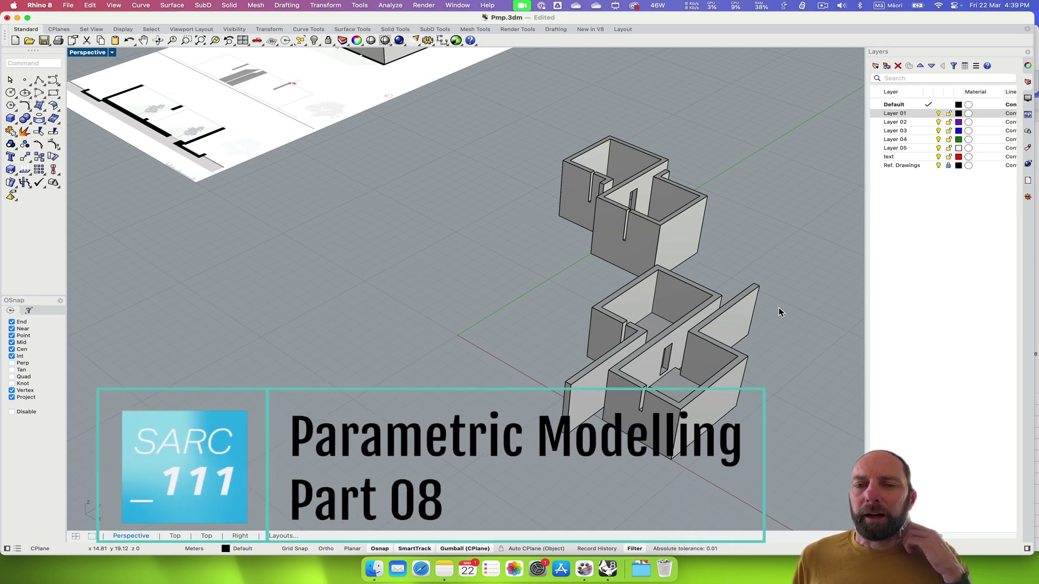
mouse_move(606, 389)
right_down()
mouse_move(598, 369)
mouse_move(644, 373)
mouse_move(580, 354)
right_up()
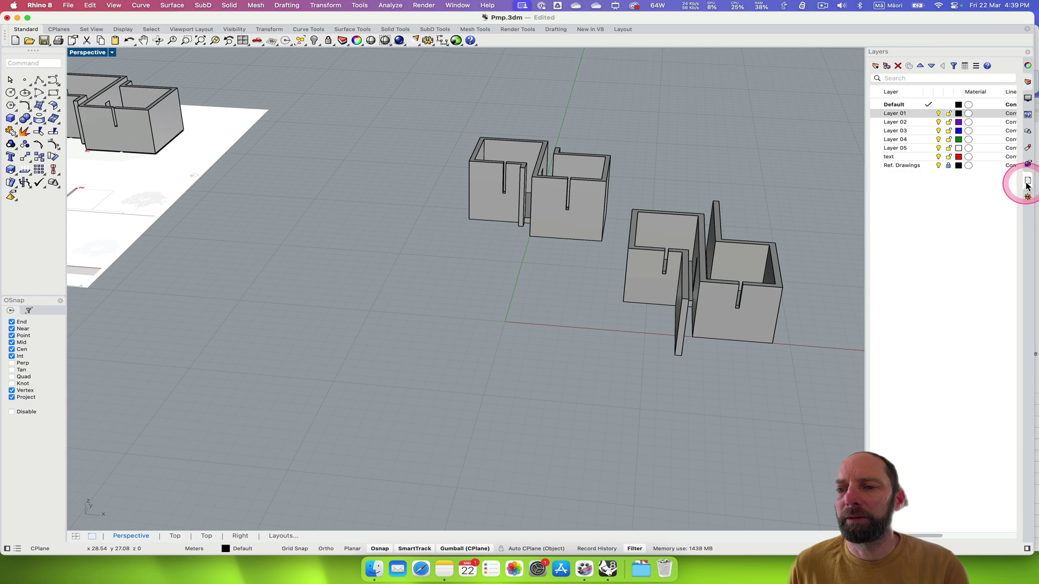
right_click(1027, 218)
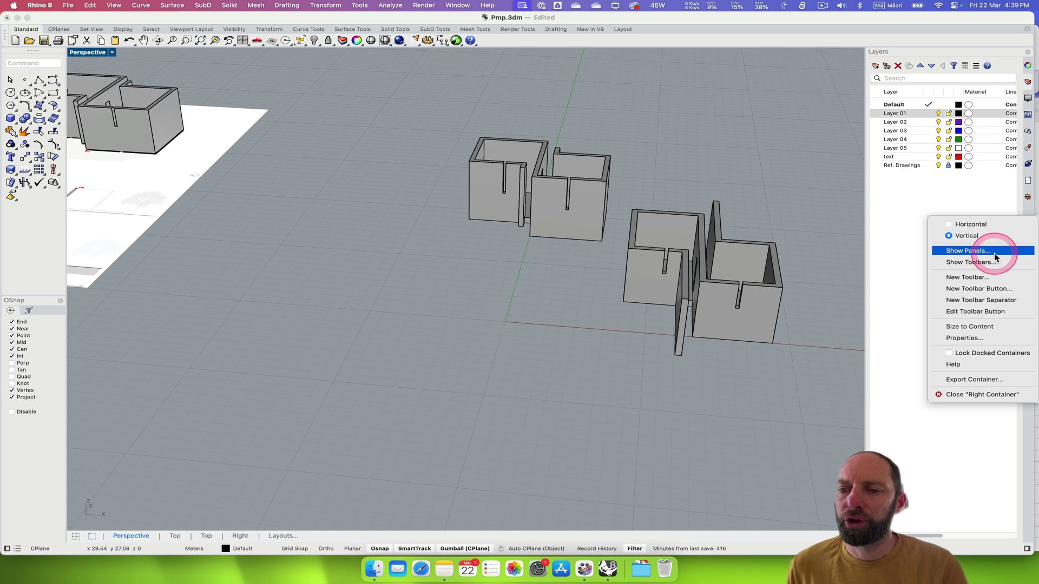
click(980, 265)
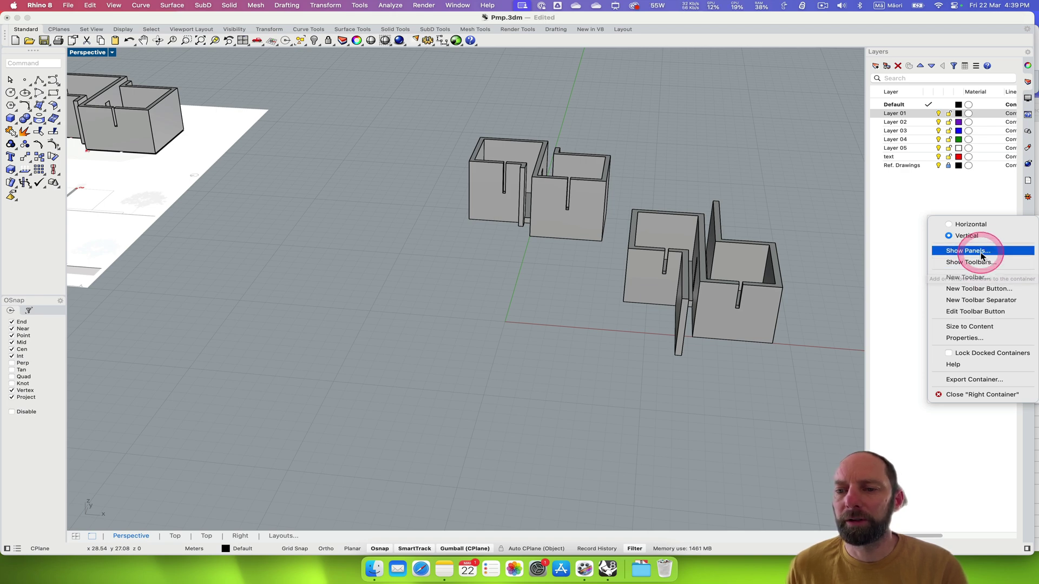
click(906, 209)
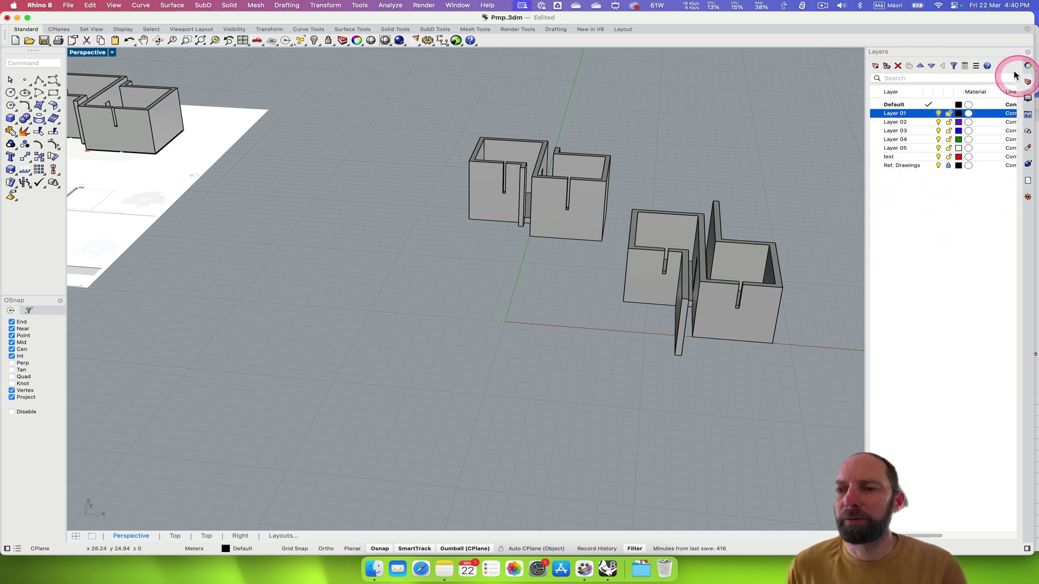
Step: Start a new page layout and name it Page 01
click(1027, 181)
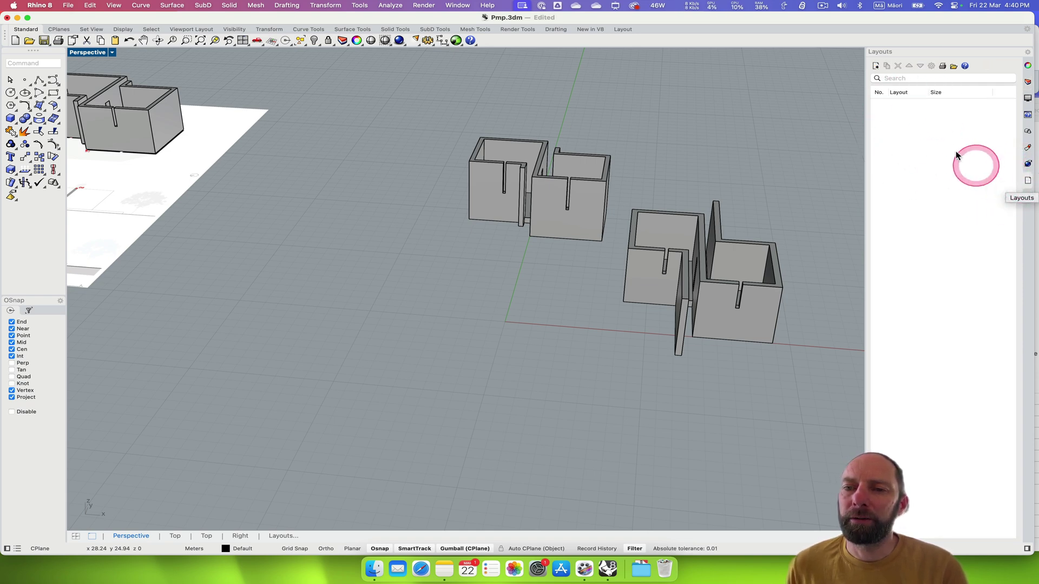
click(876, 66)
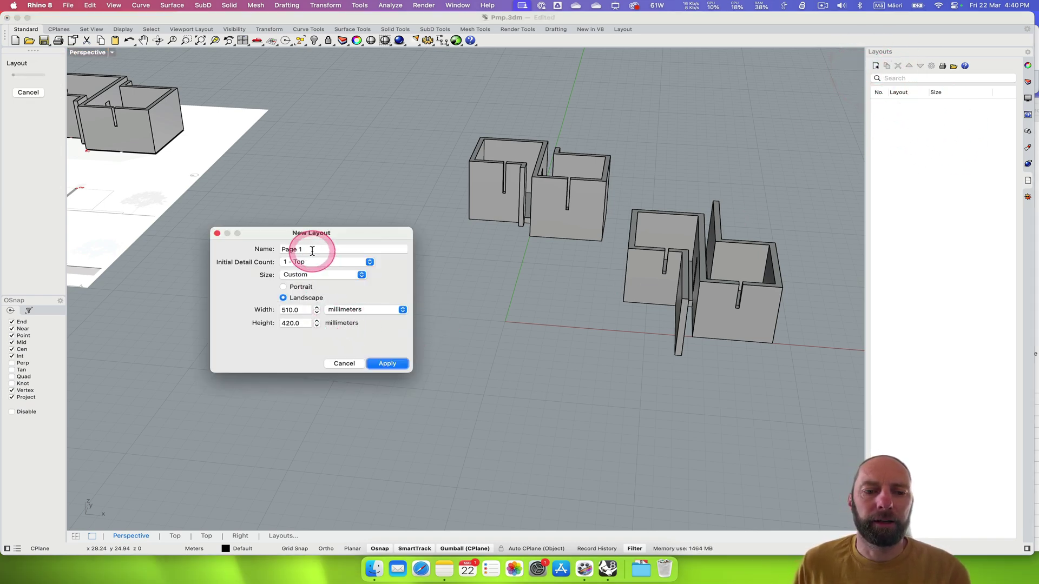
drag(324, 251, 276, 251)
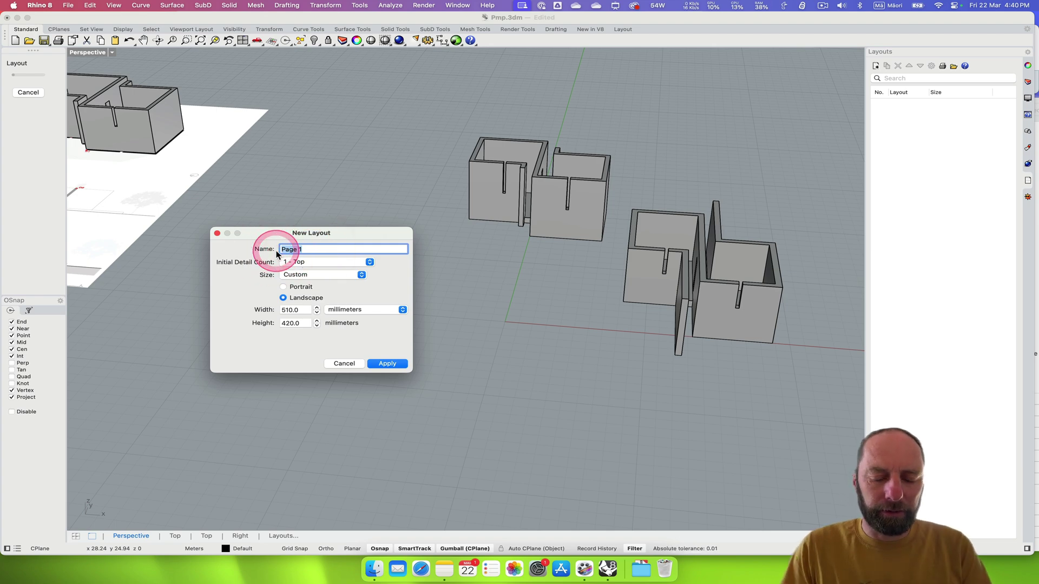
text(16x9)
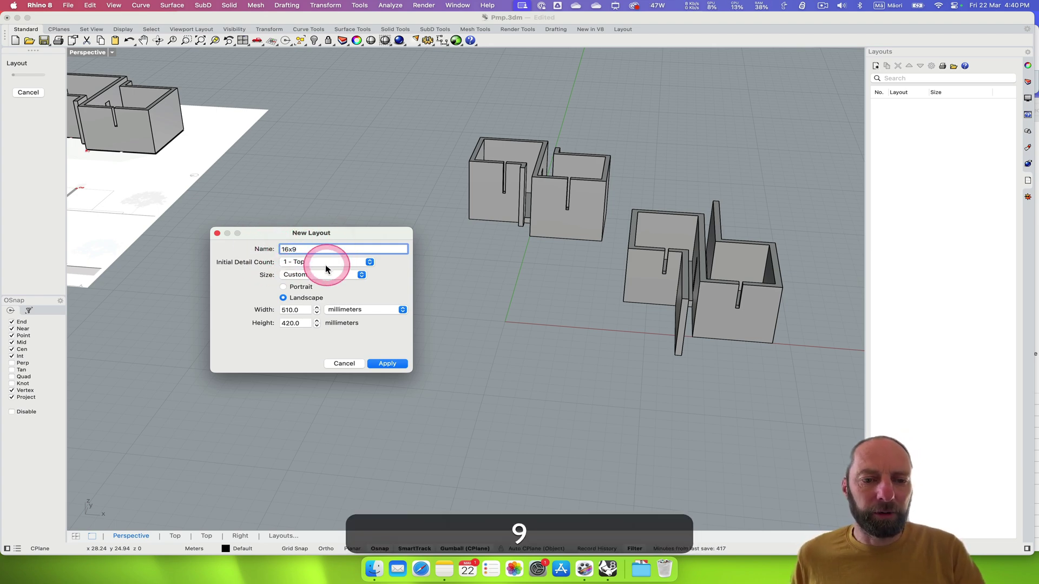
drag(319, 250, 279, 248)
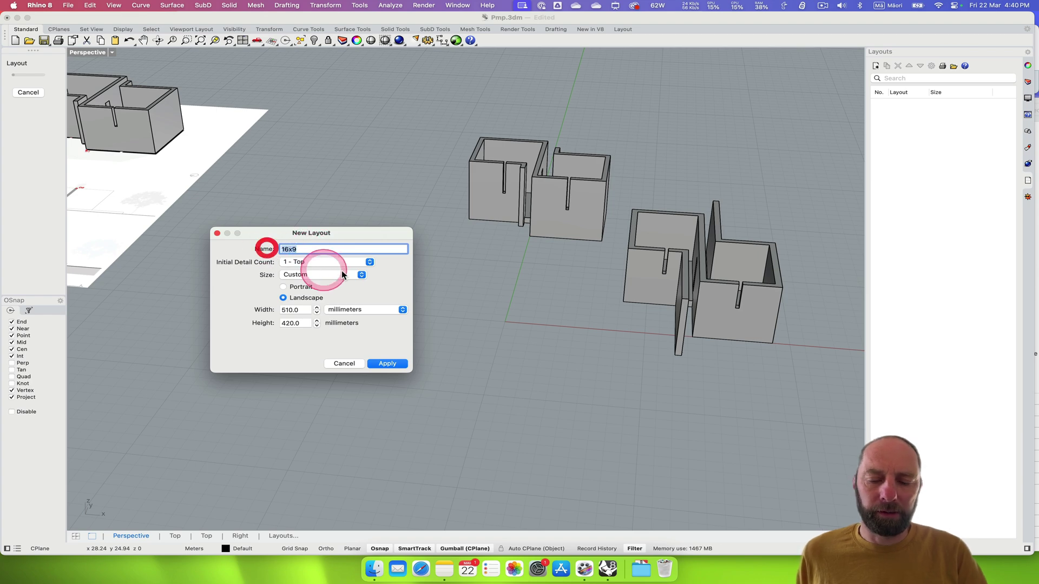
text(Page 01)
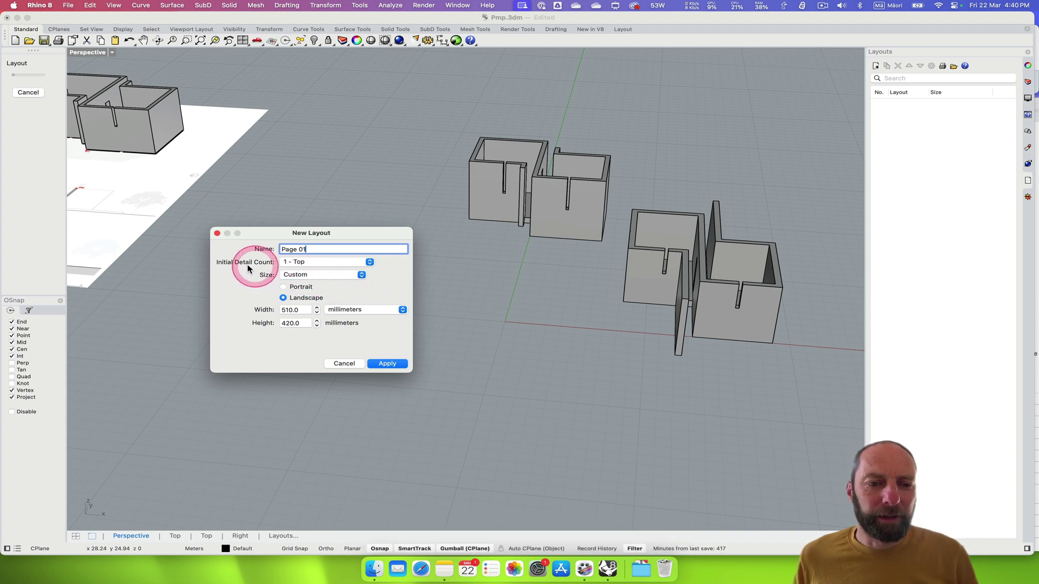
Step: Create the layout with two initial details, Top and Front, and a custom page size of 420 by 236 mm
click(370, 263)
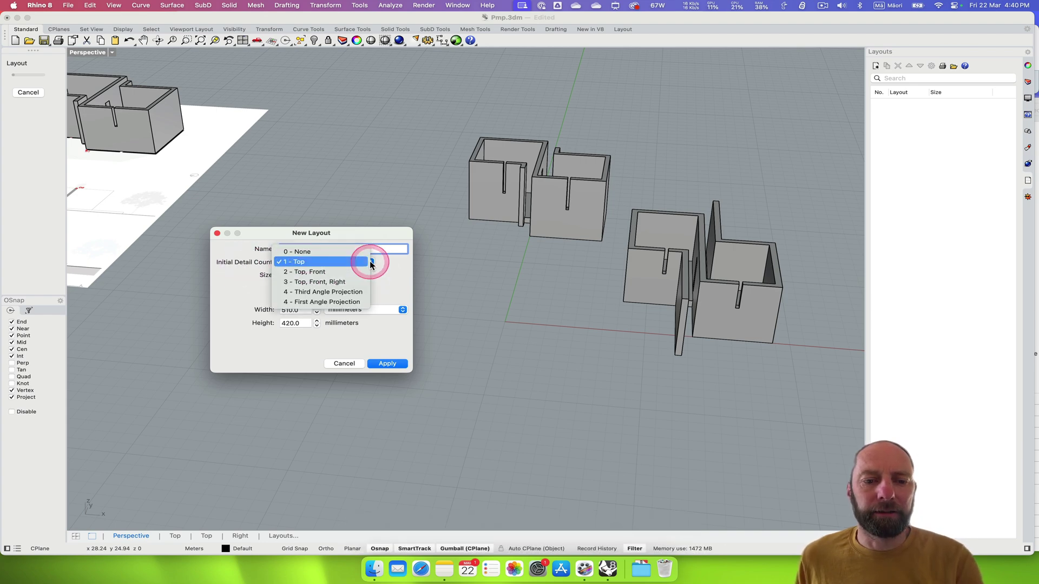
click(344, 272)
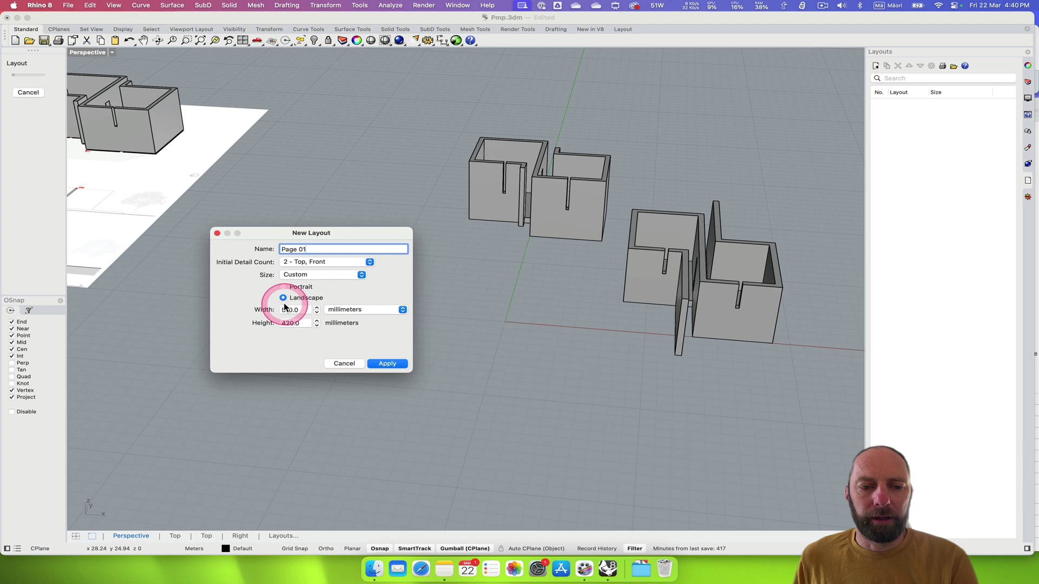
click(301, 310)
drag(301, 310, 272, 309)
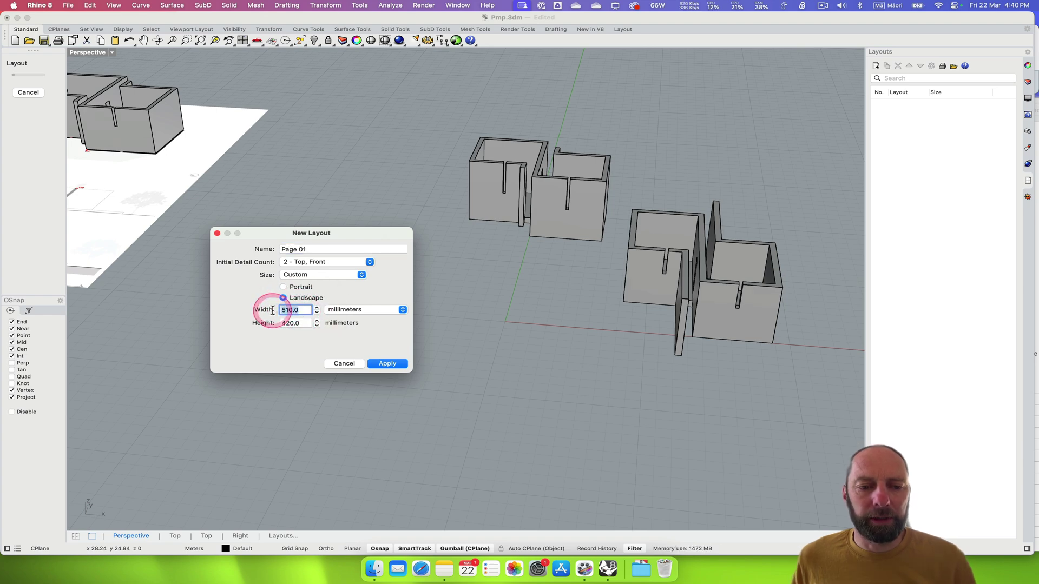
text(420)
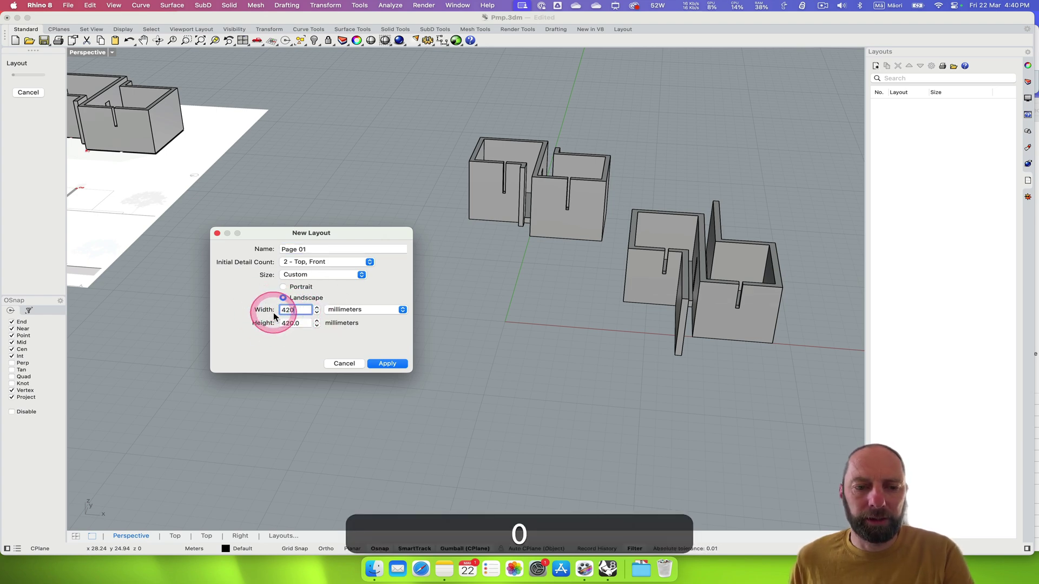
drag(300, 323, 268, 324)
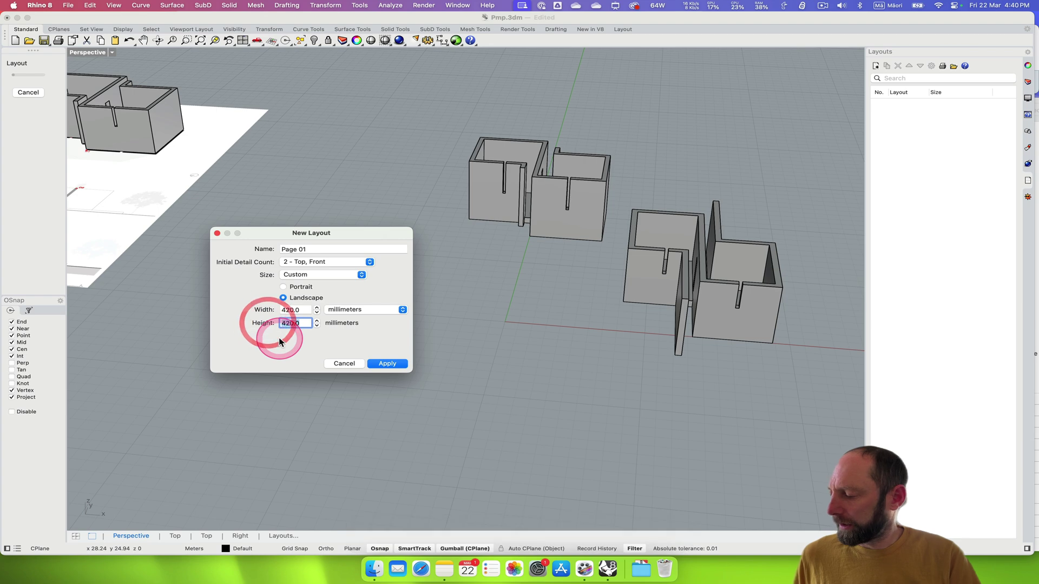
text(236)
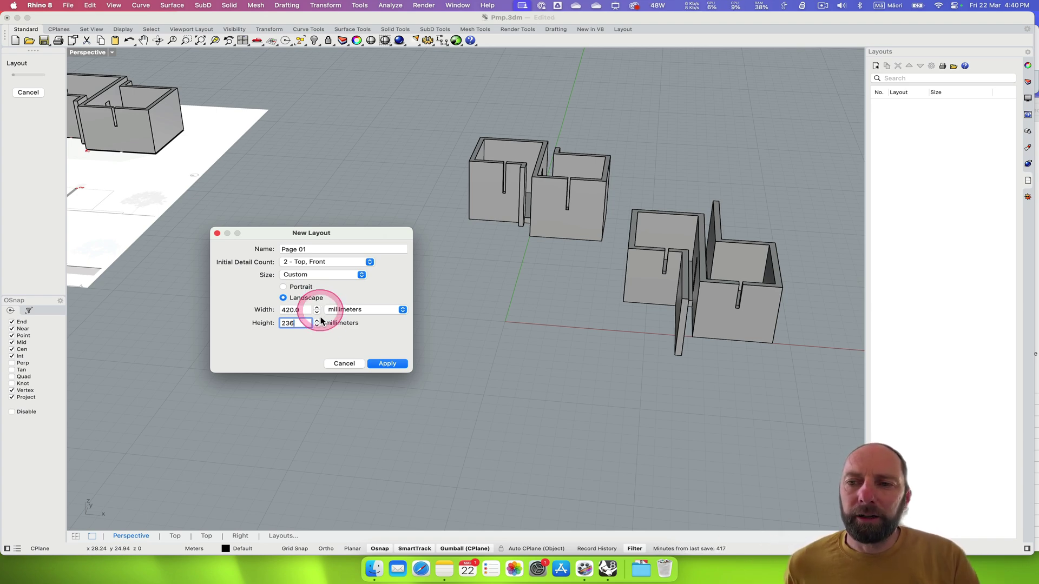
click(386, 365)
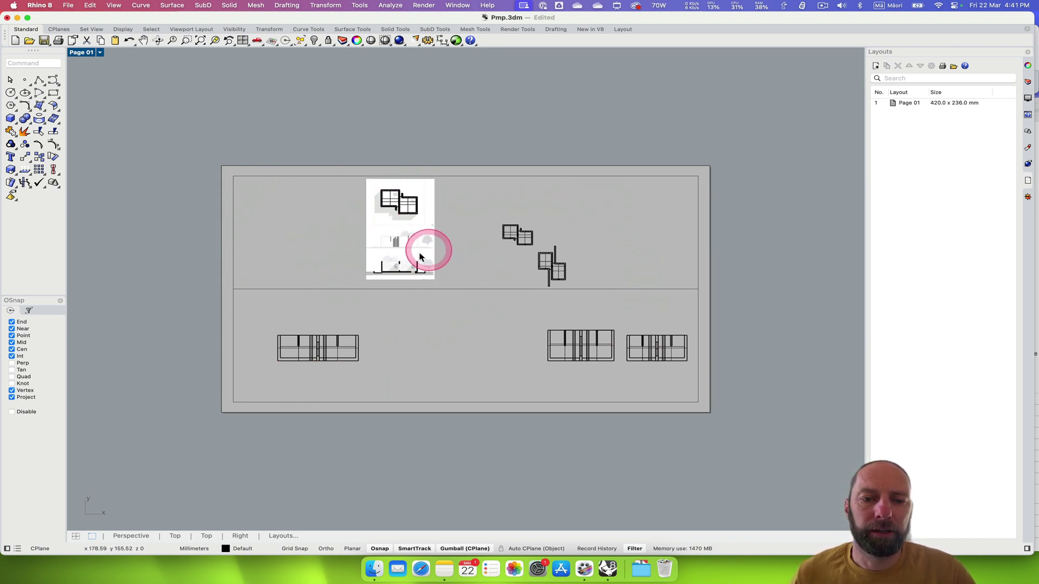
Step: Activate the upper Top detail on Page 01 and turn off the reference drawings layer
double_click(470, 236)
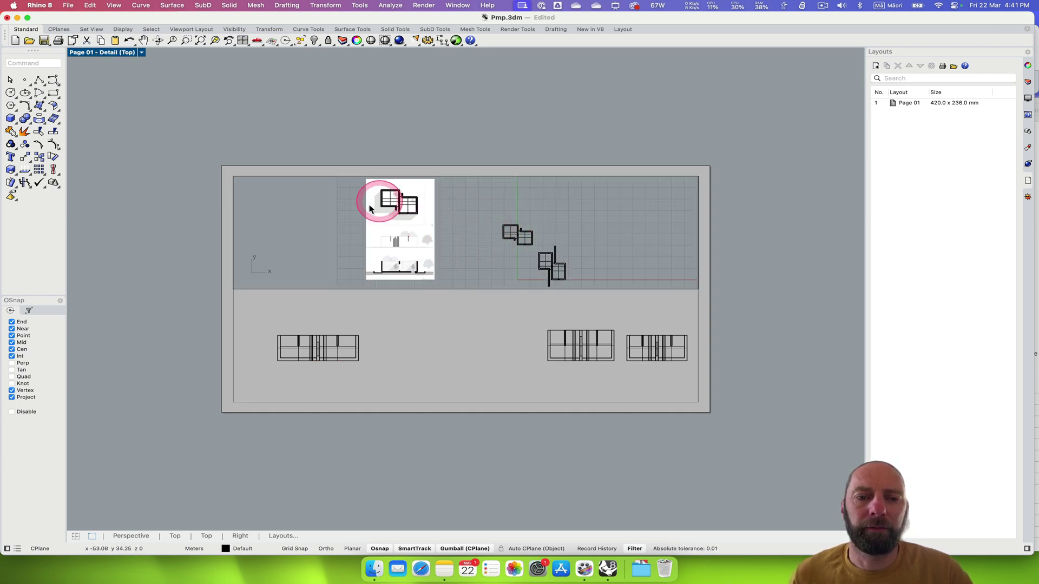
click(1028, 66)
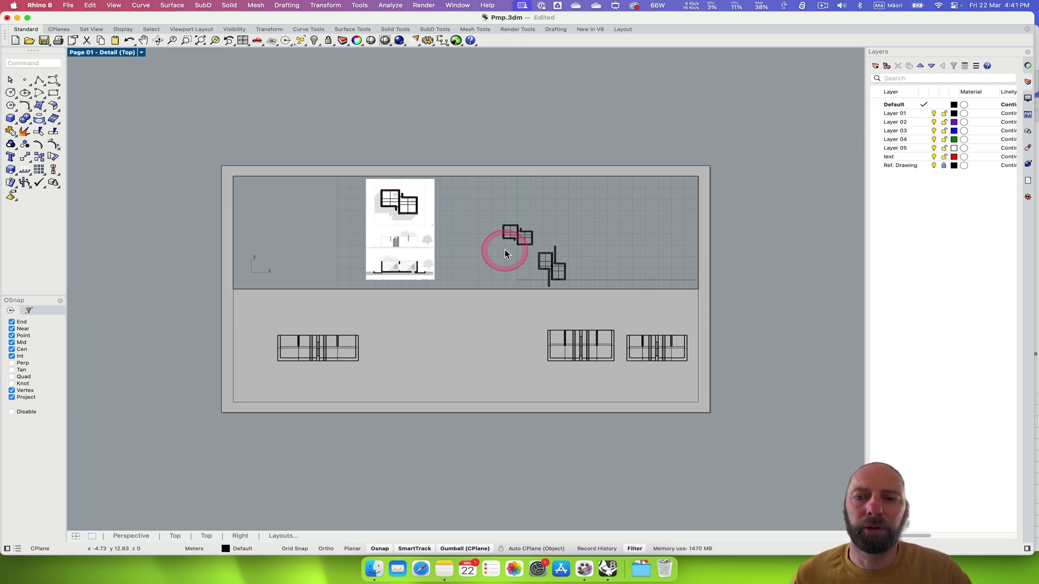
click(933, 165)
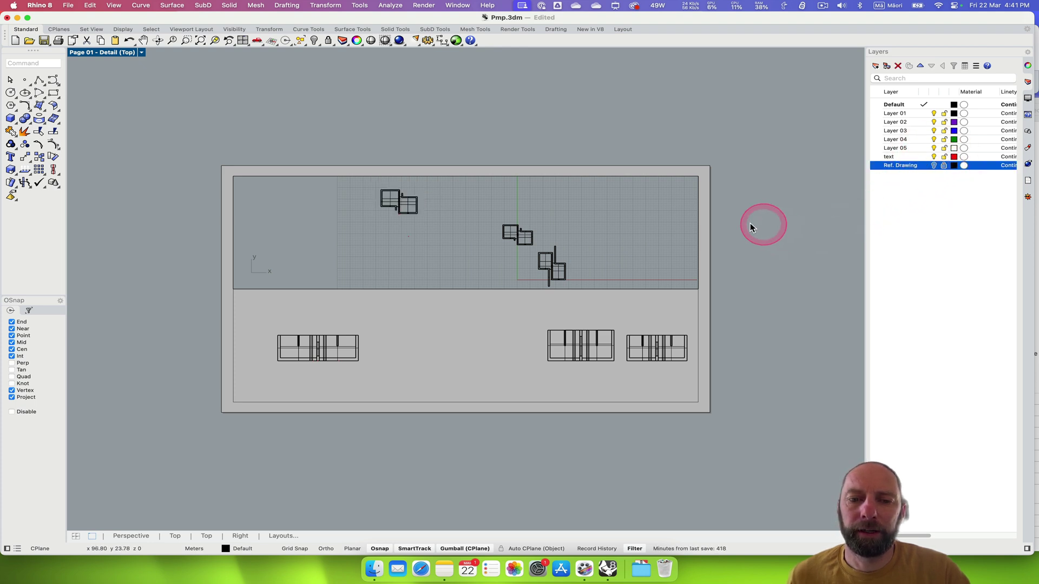
Step: Frame the two building plans inside the Top detail
right_drag(521, 258, 397, 215)
scroll(456, 247, up, 15)
scroll(394, 235, down, 13)
scroll(406, 243, up, 3)
scroll(399, 220, down, 6)
scroll(399, 223, up, 3)
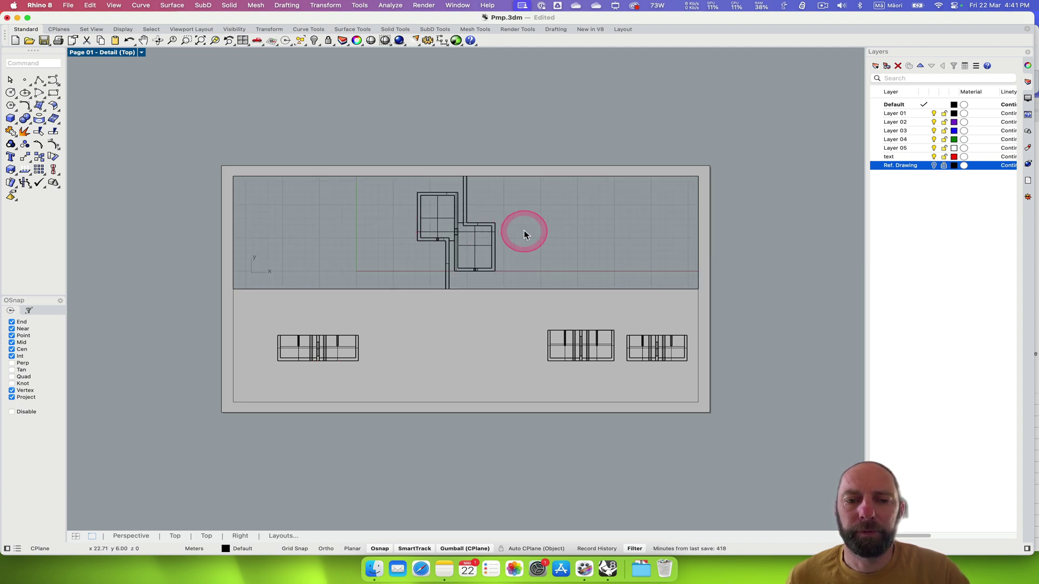
scroll(523, 230, down, 6)
right_drag(523, 231, 511, 235)
scroll(511, 234, up, 3)
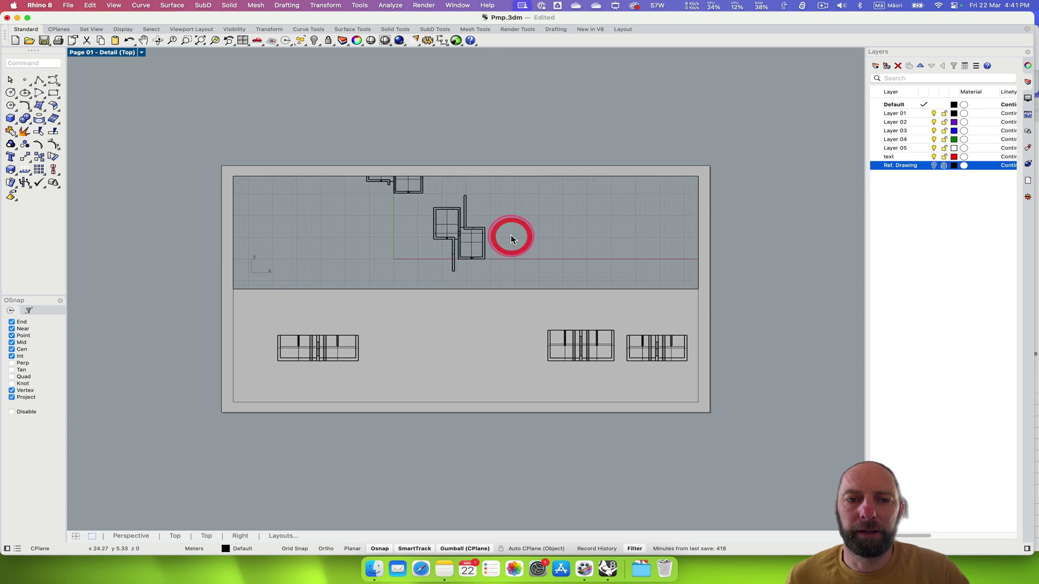
scroll(511, 238, up, 2)
scroll(510, 238, down, 3)
scroll(511, 238, up, 3)
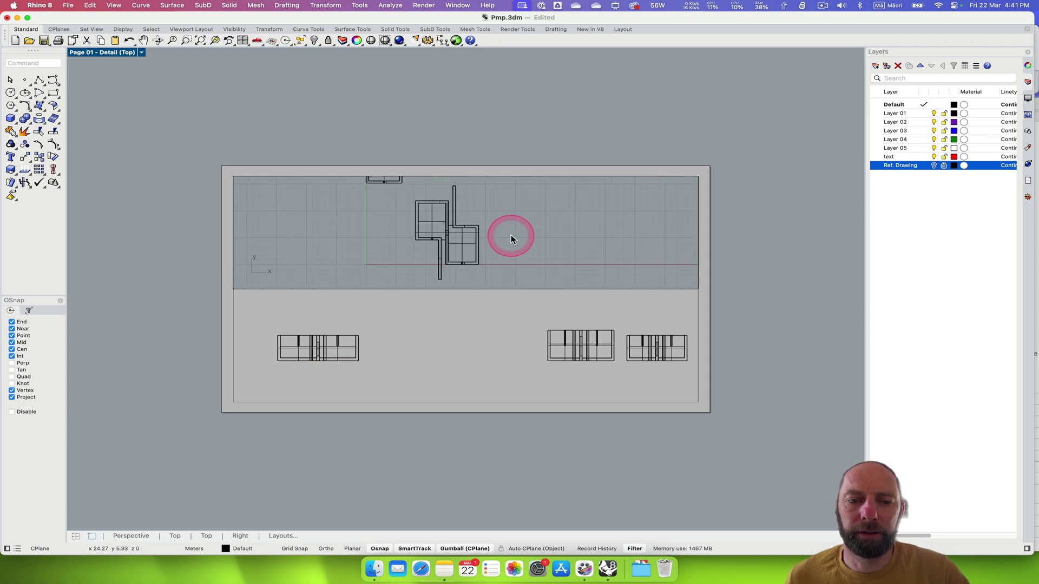
scroll(510, 238, down, 2)
Step: Return to page space and shrink the lower Front detail from its lower-left corner so it fills the page's lower-right area
click(462, 300)
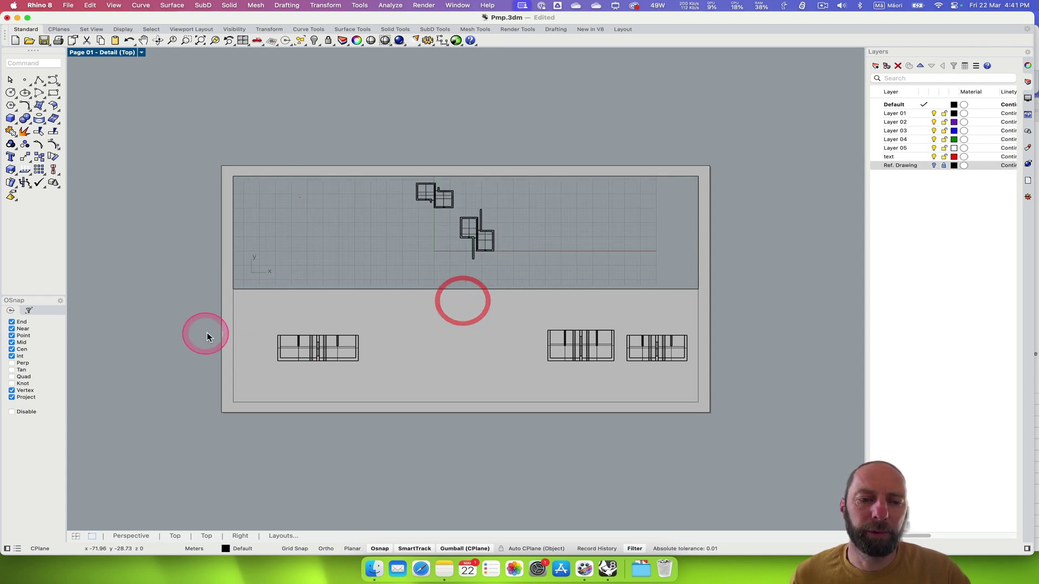
click(232, 326)
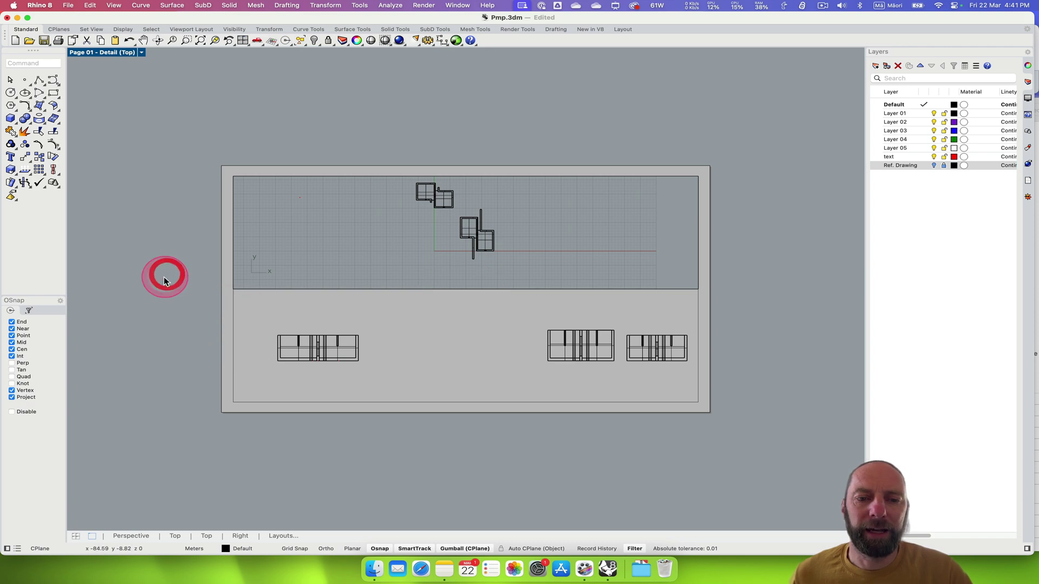
double_click(172, 297)
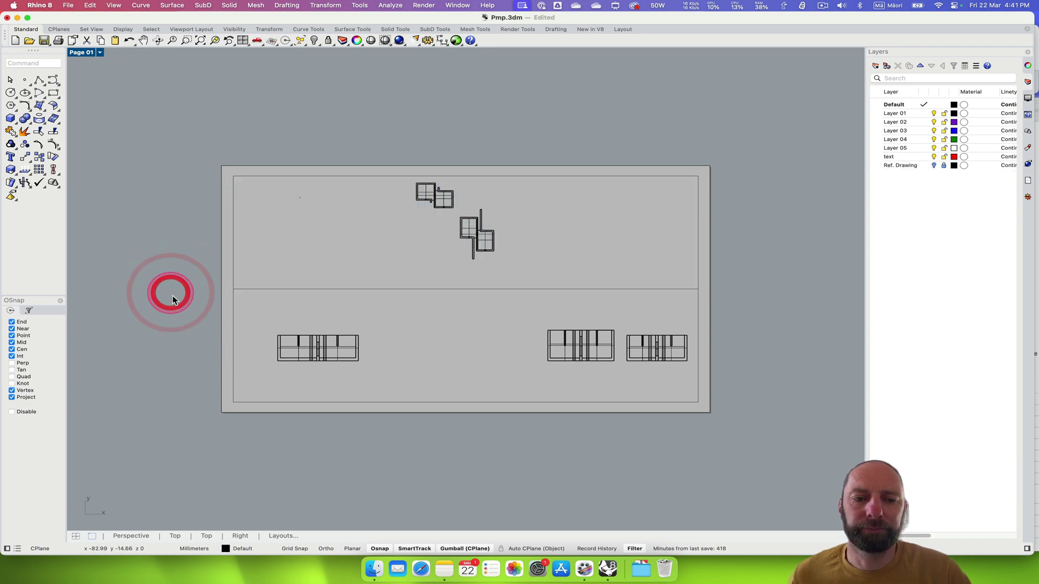
click(233, 335)
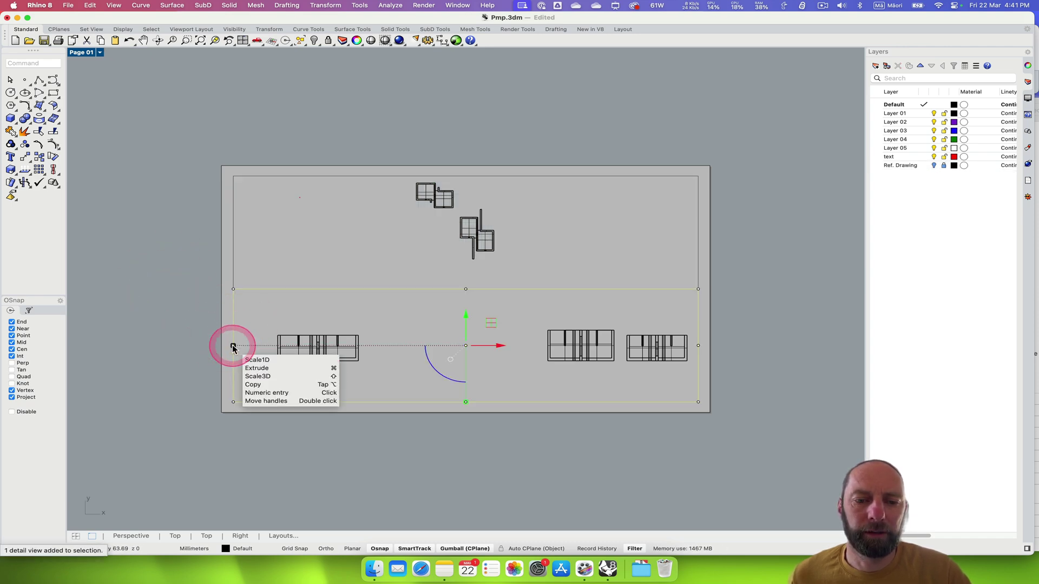
click(233, 401)
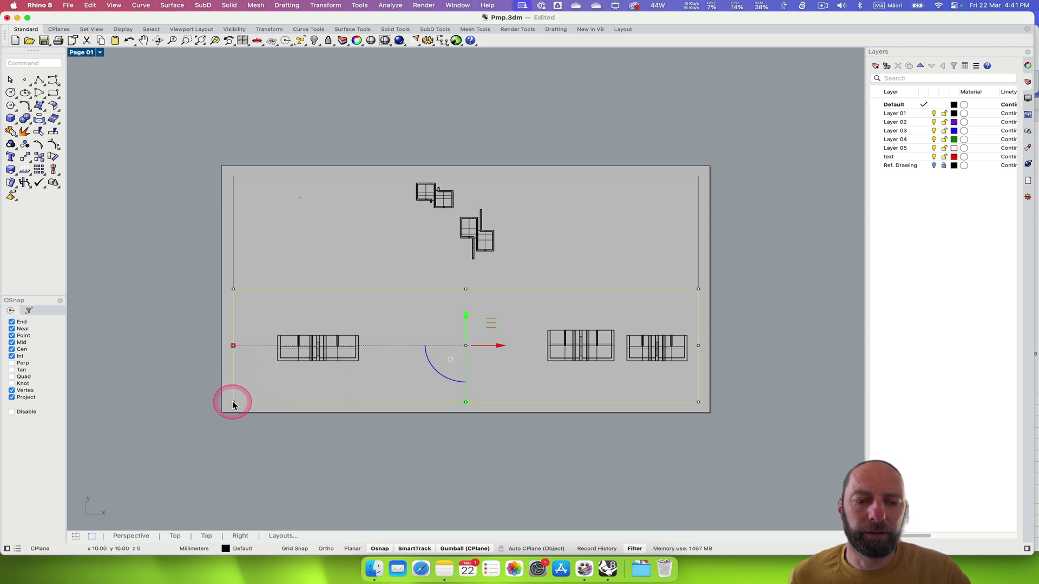
drag(258, 386, 514, 362)
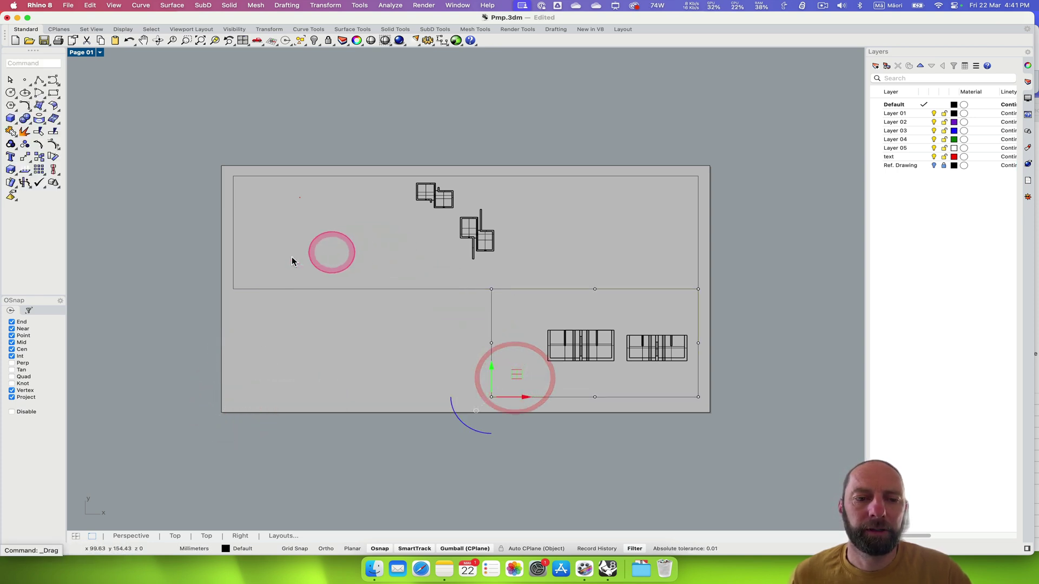
Step: Reshape the Top detail into a tall frame along the page's left side, reaching down to the bottom margin
click(236, 254)
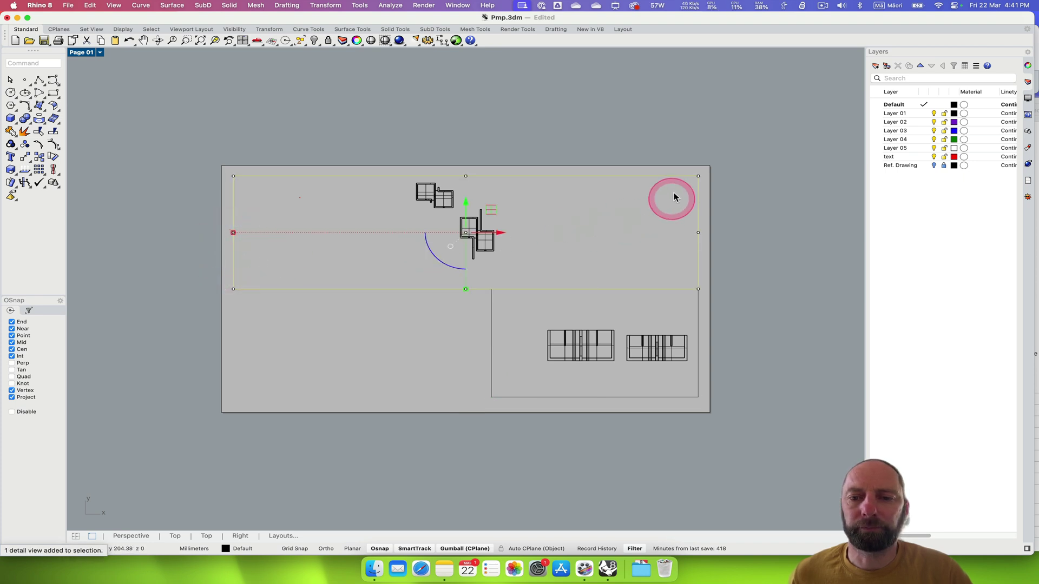
click(698, 177)
drag(727, 155, 433, 153)
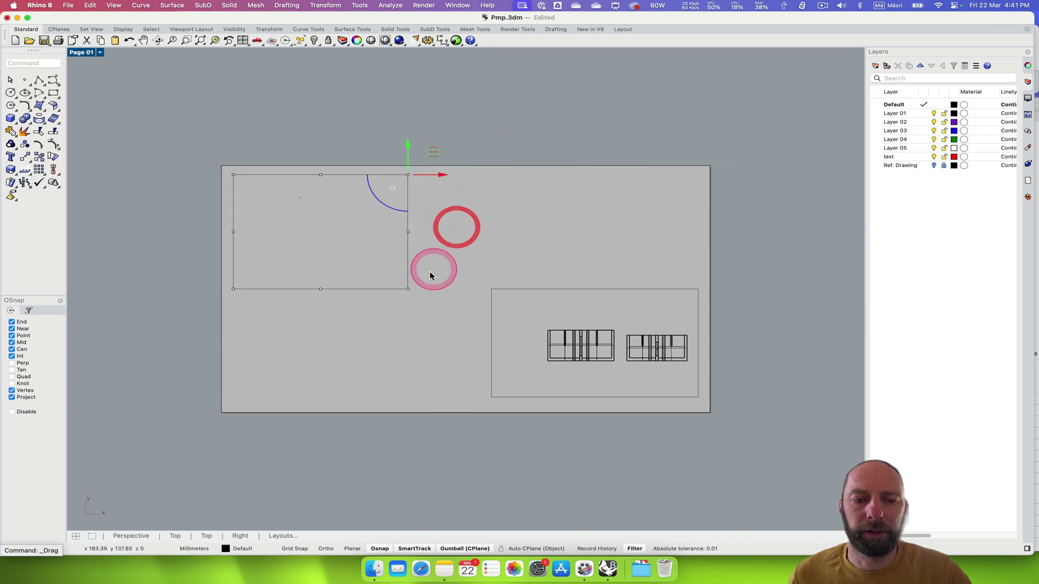
click(407, 288)
drag(430, 268, 431, 364)
Step: Activate the Top detail and reframe it around the building plan with the long projecting walls
click(345, 285)
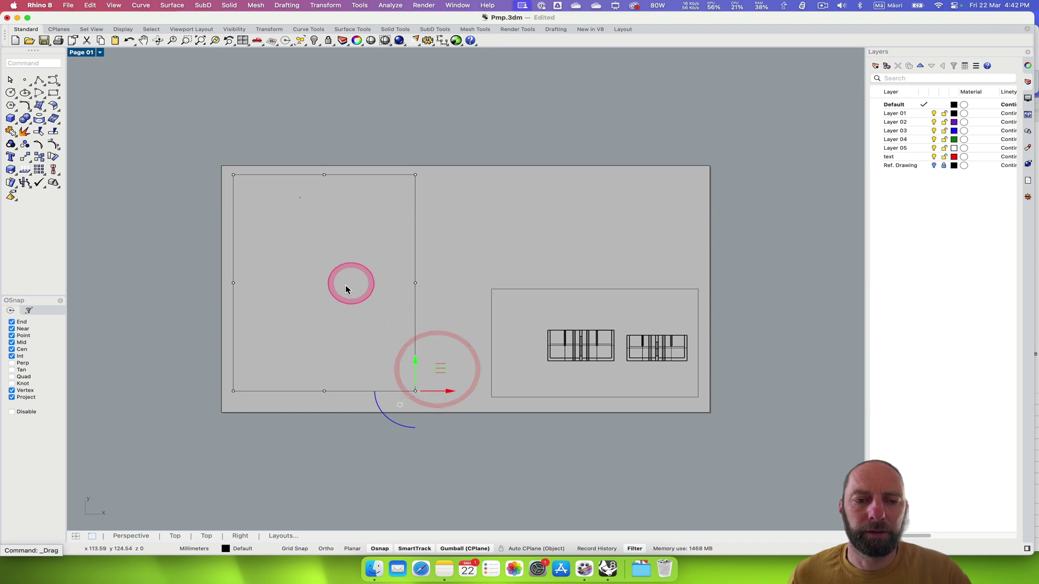
double_click(342, 286)
right_drag(357, 269, 251, 309)
scroll(297, 293, up, 10)
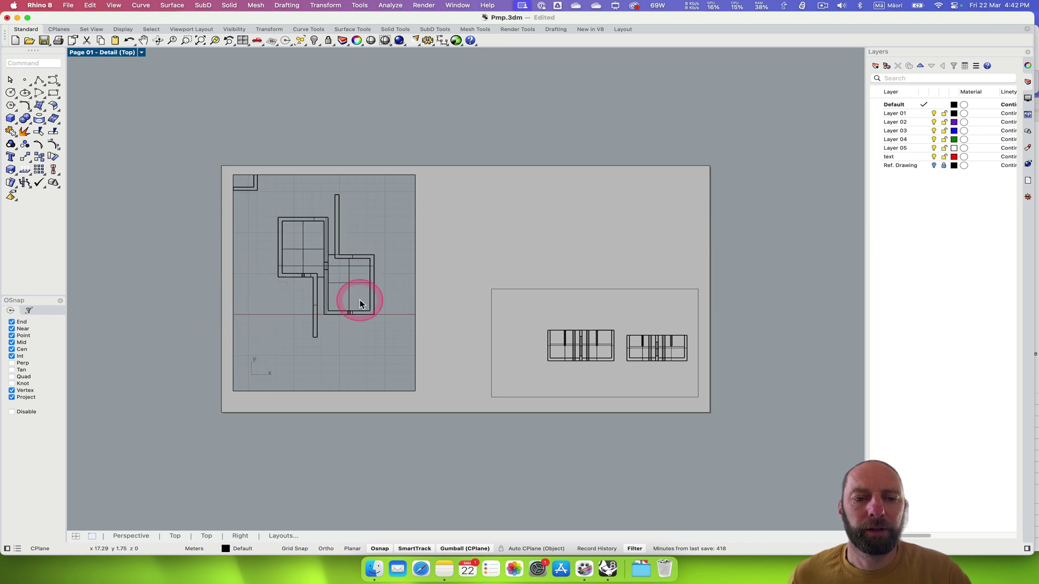
right_drag(317, 311, 293, 313)
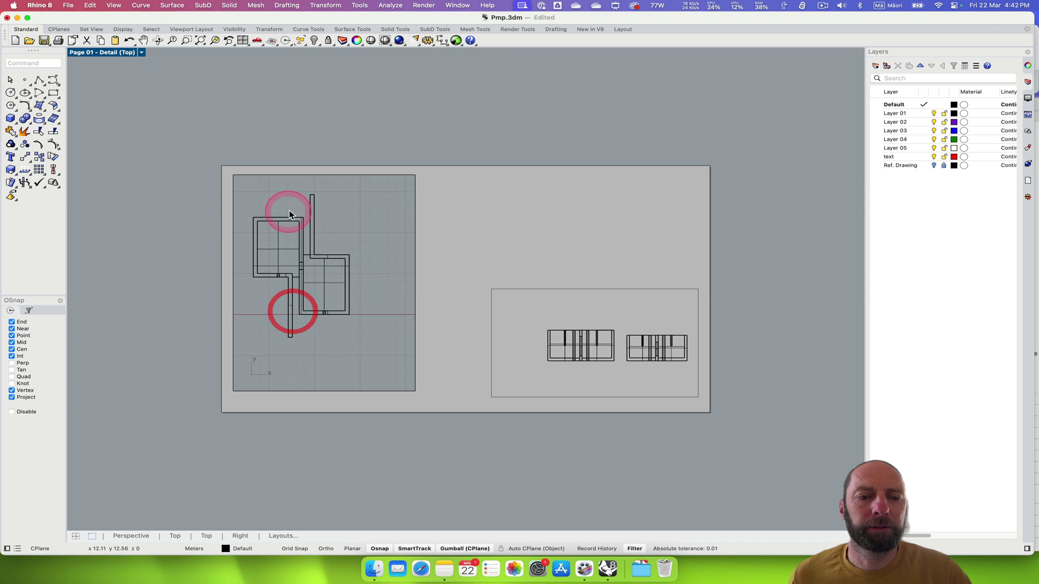
Step: Set the Top detail's scale to 1.00 mm on the layout for 0.10 m in the model
click(1027, 78)
click(956, 142)
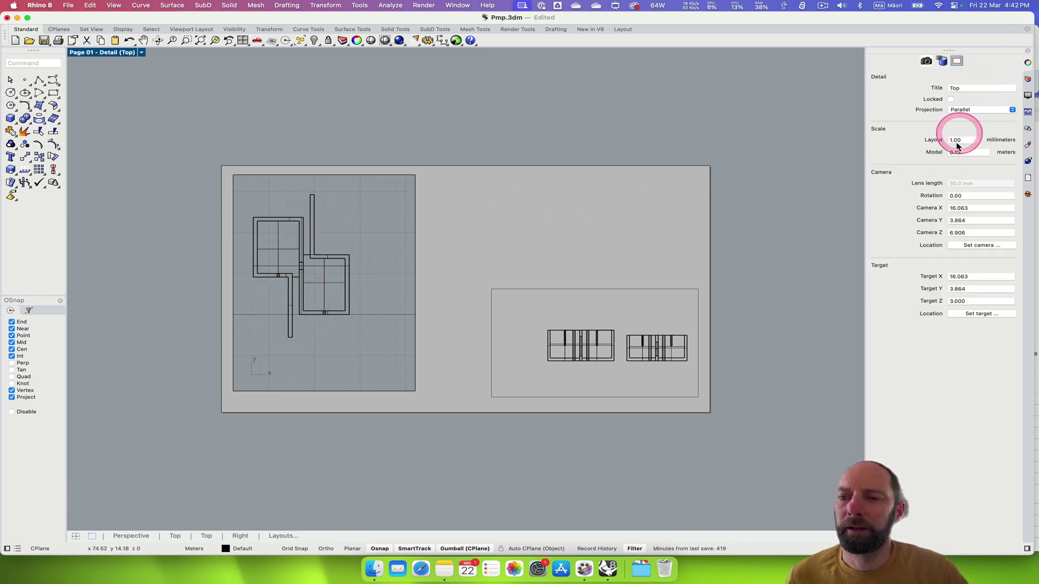
click(959, 124)
click(963, 145)
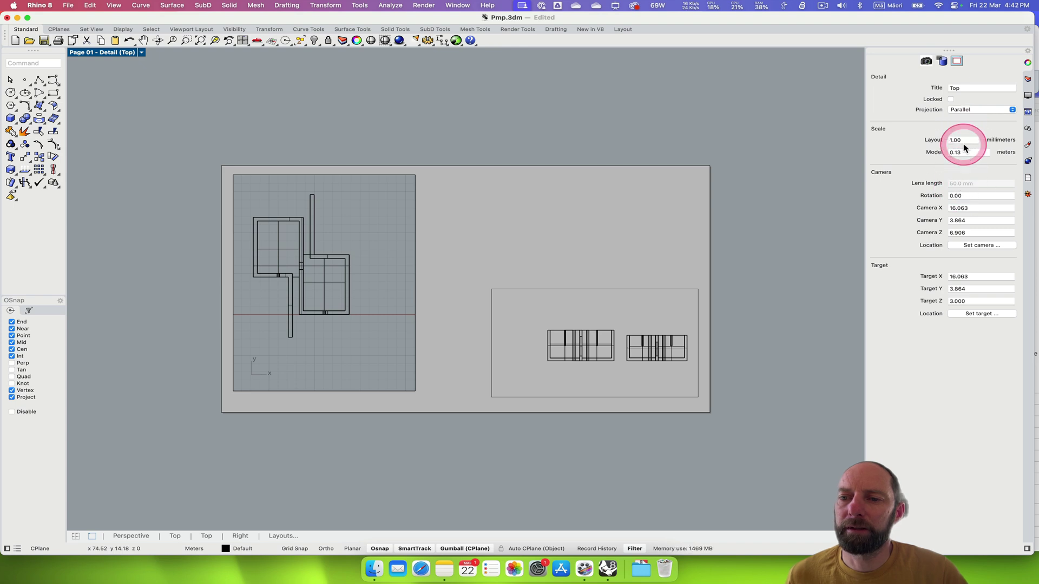
click(963, 153)
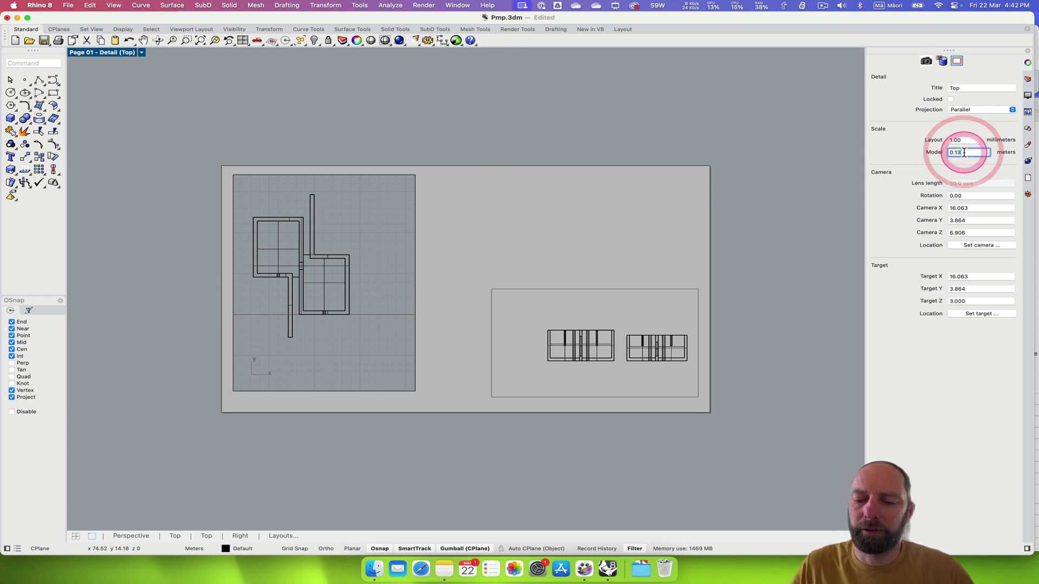
text(0)
click(969, 157)
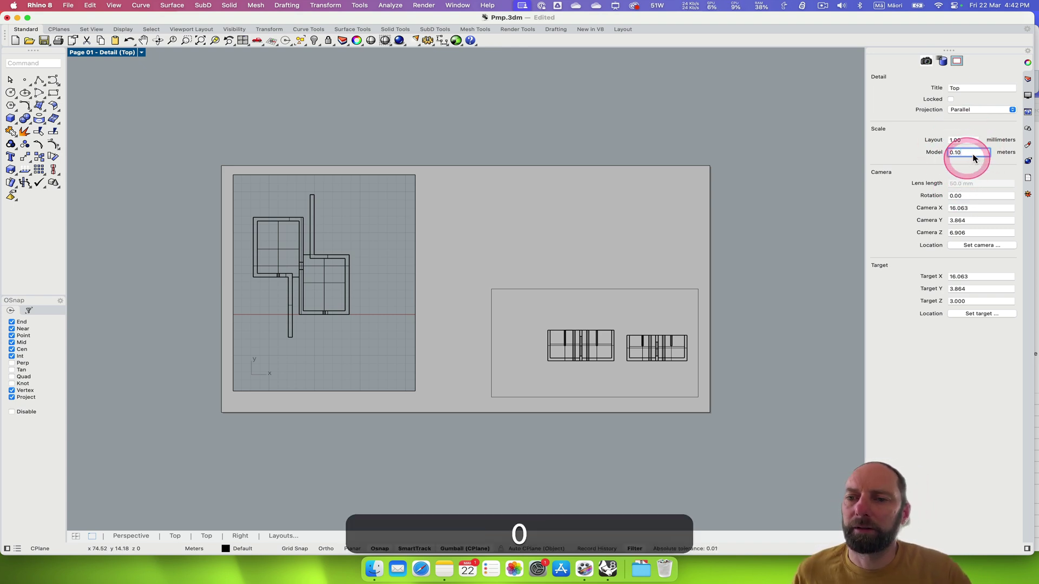
click(968, 140)
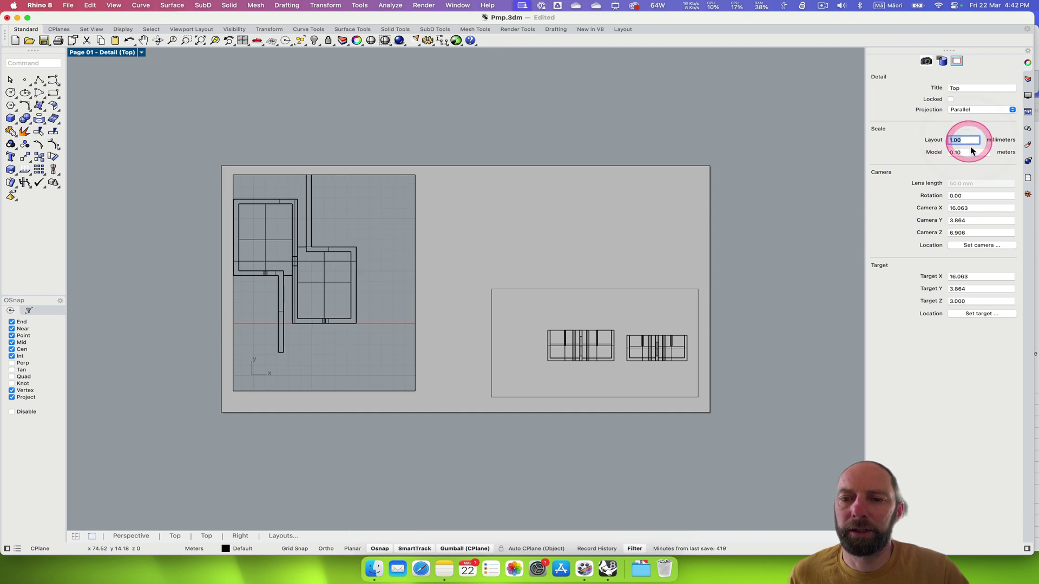
Step: Reposition the building plan inside the Top detail so both projecting walls fit within the frame
click(323, 249)
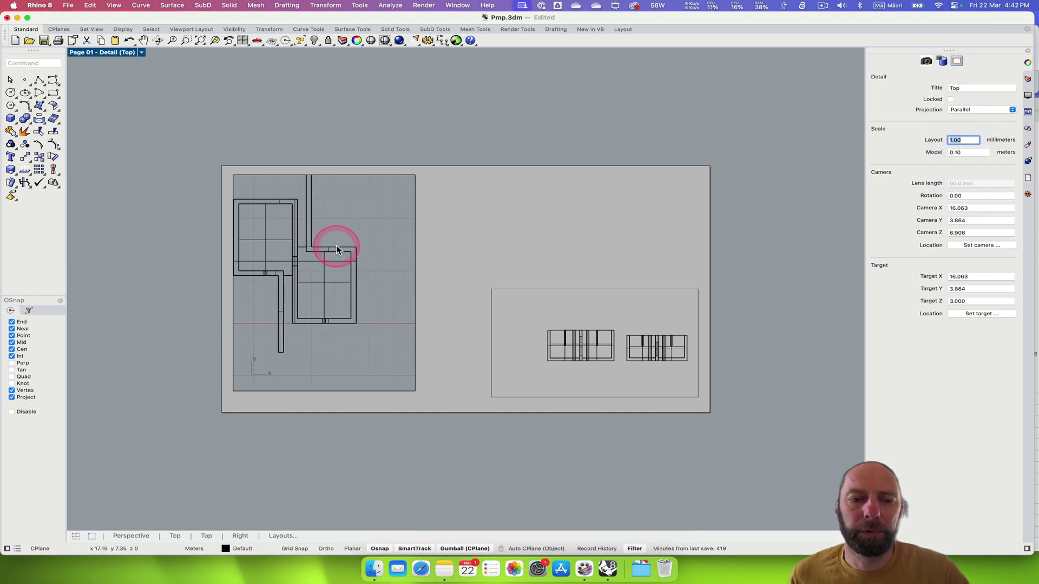
drag(336, 248, 346, 268)
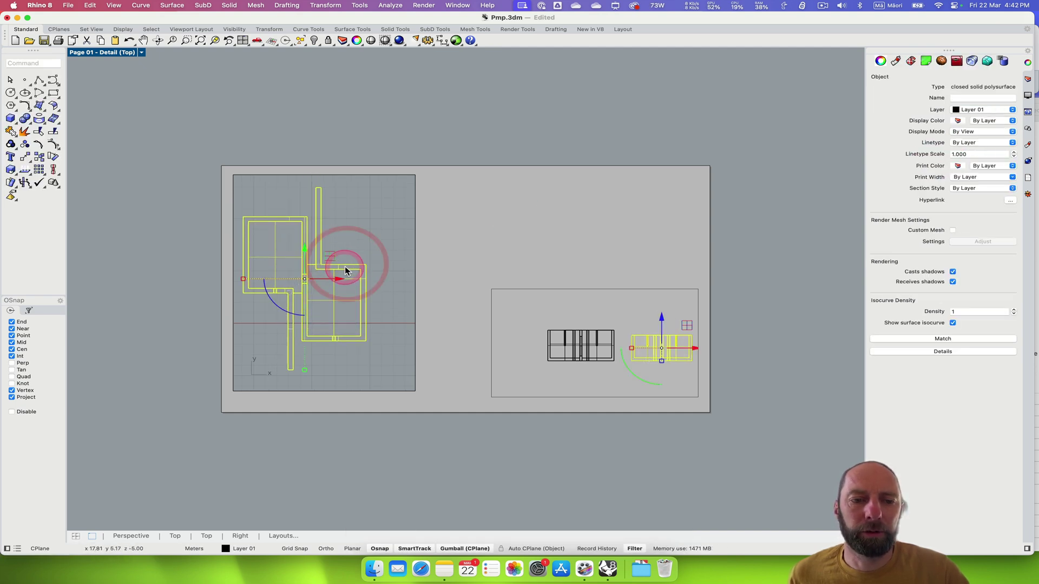
click(344, 258)
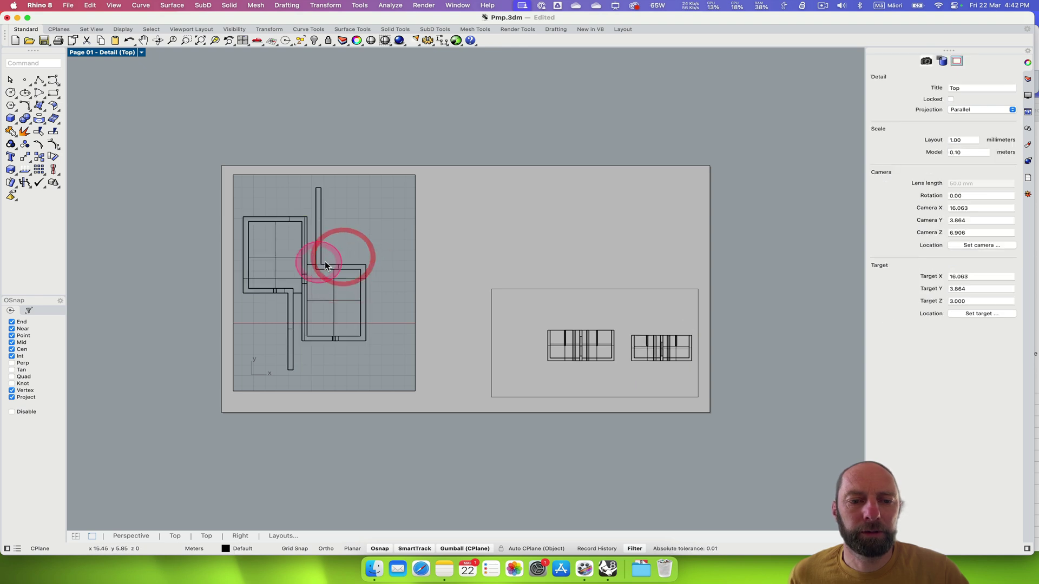
drag(324, 262, 330, 262)
click(368, 252)
click(402, 139)
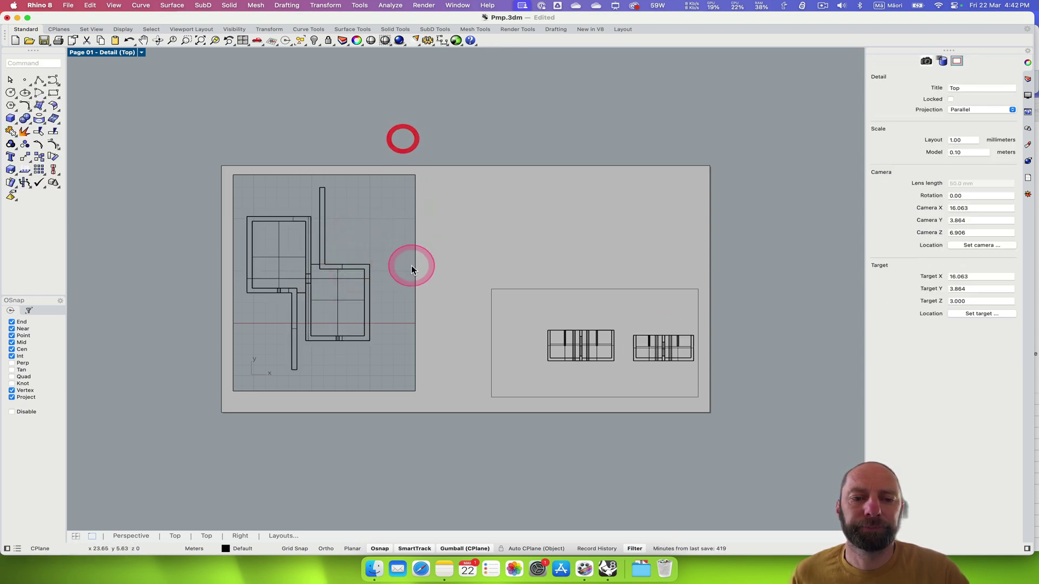
click(410, 270)
click(418, 284)
click(416, 288)
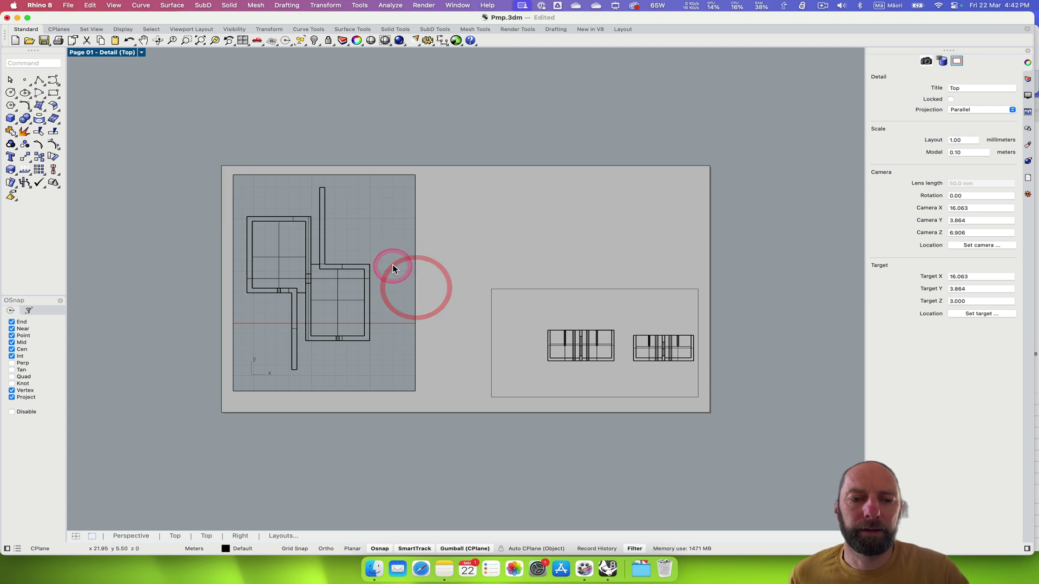
click(347, 142)
click(333, 291)
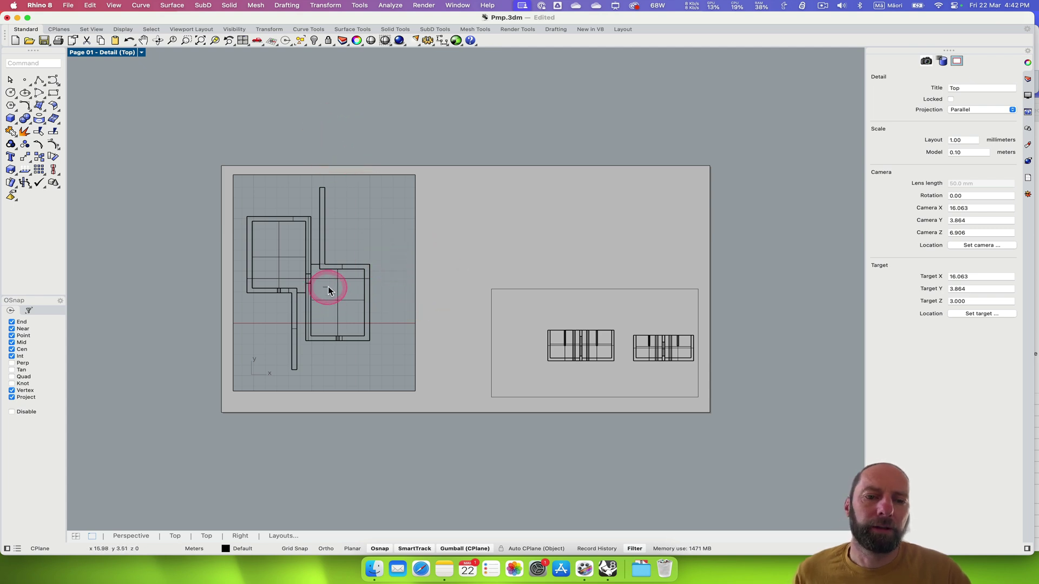
click(354, 243)
click(254, 190)
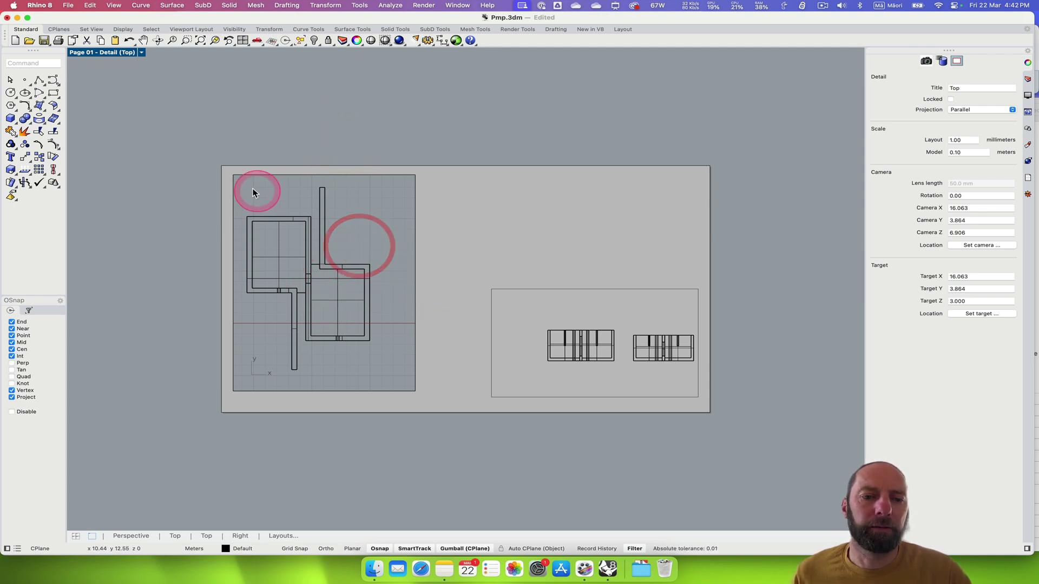
click(194, 136)
click(193, 134)
Step: Switch the Top detail's display mode to Monochrome
double_click(180, 210)
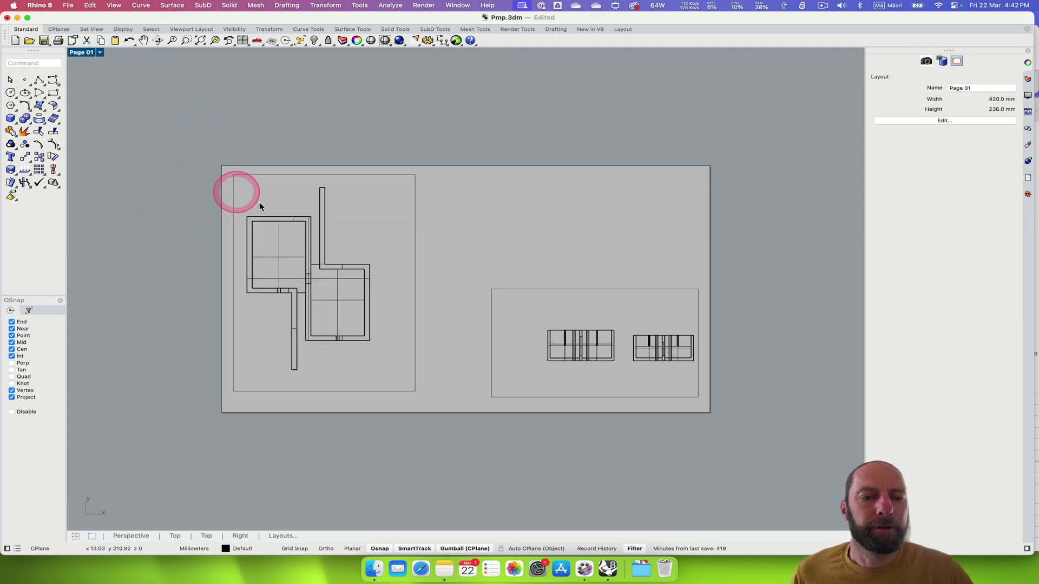
click(283, 229)
double_click(322, 225)
click(159, 88)
click(140, 53)
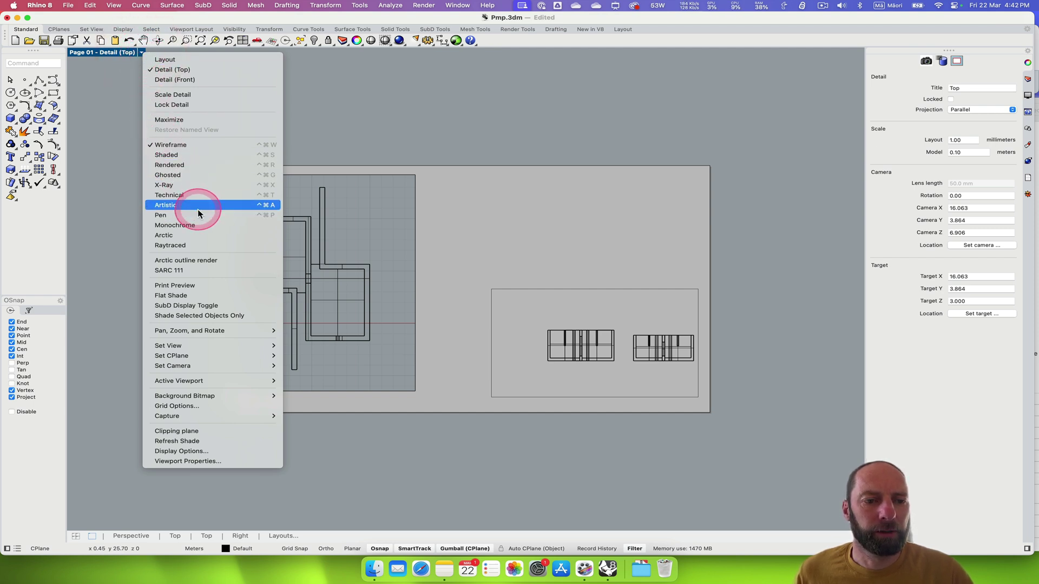
click(192, 224)
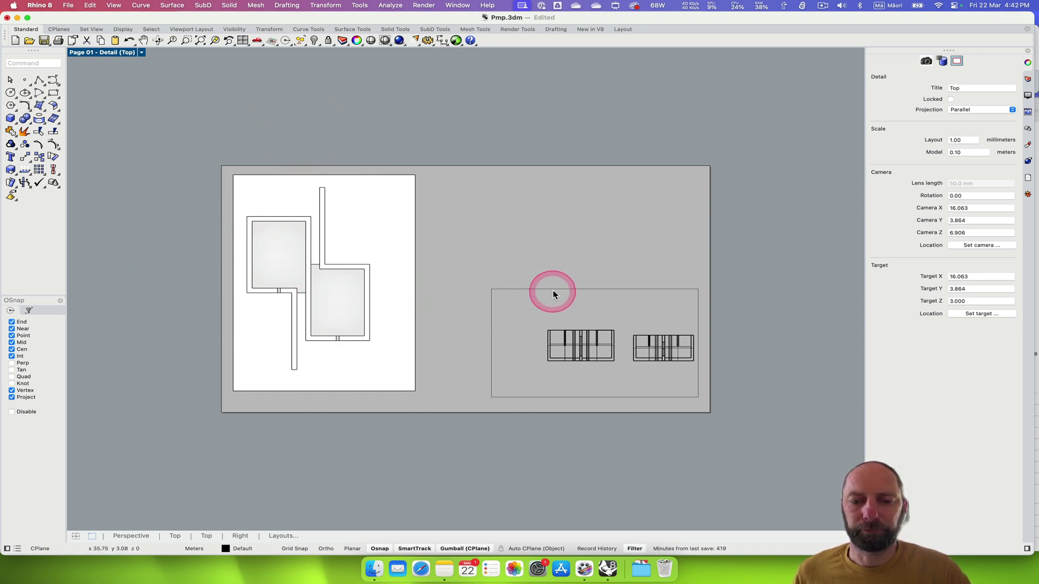
Step: Activate the Front detail and frame the elevation of the right-hand building in it
click(529, 291)
click(513, 291)
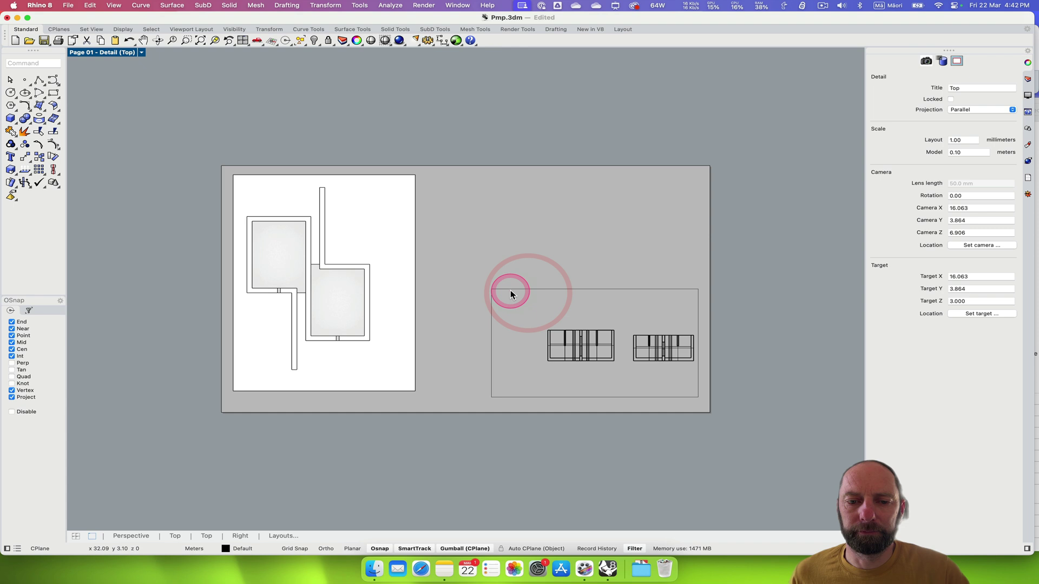
click(493, 314)
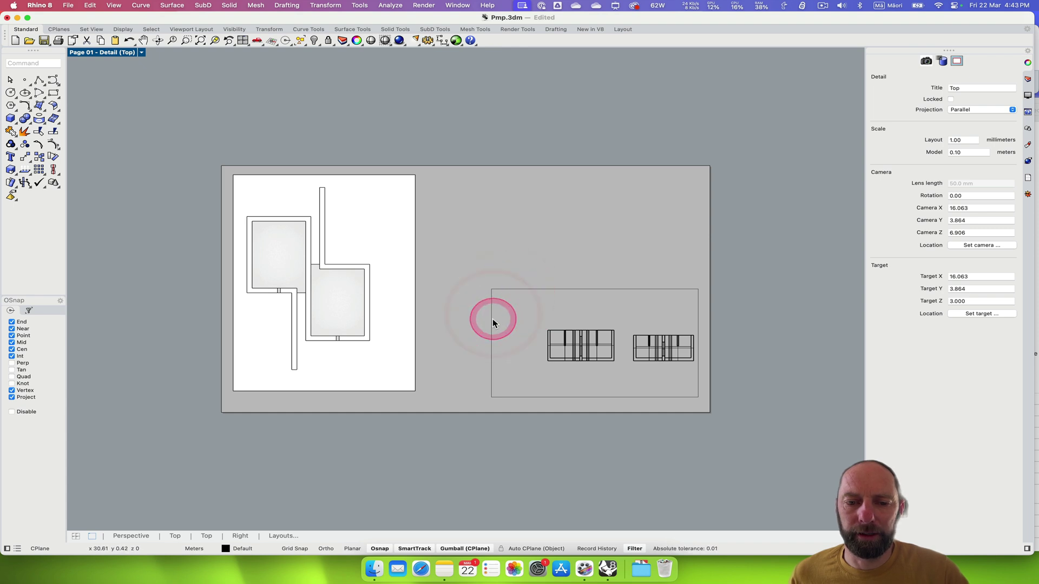
double_click(596, 299)
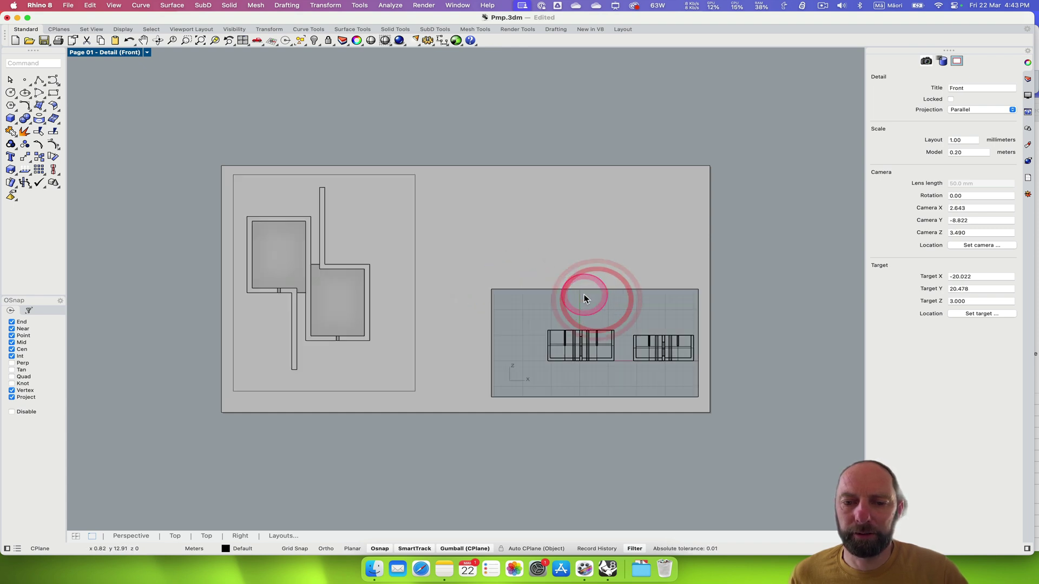
click(595, 350)
scroll(605, 351, up, 4)
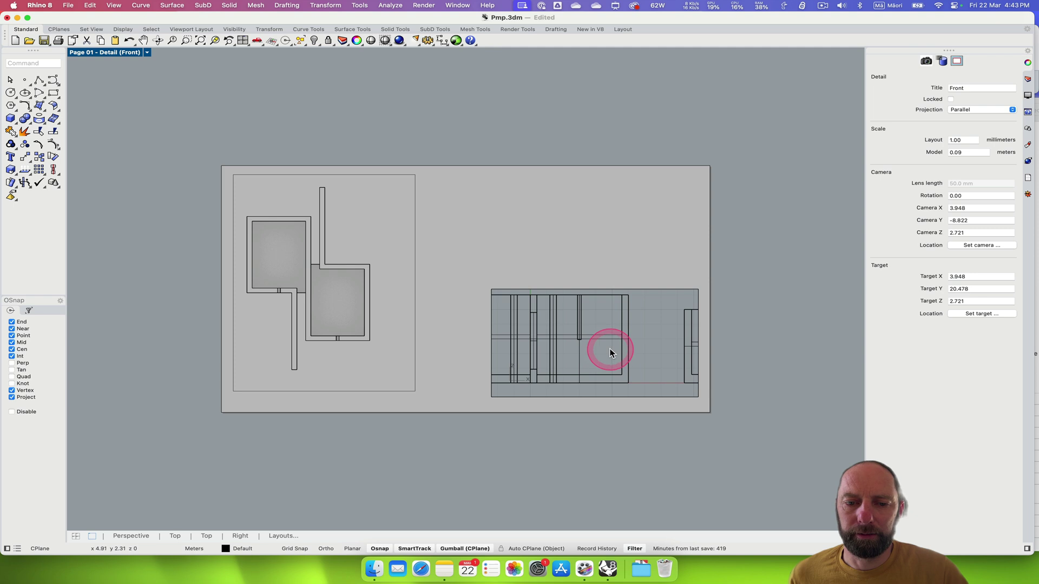
right_drag(493, 347, 532, 343)
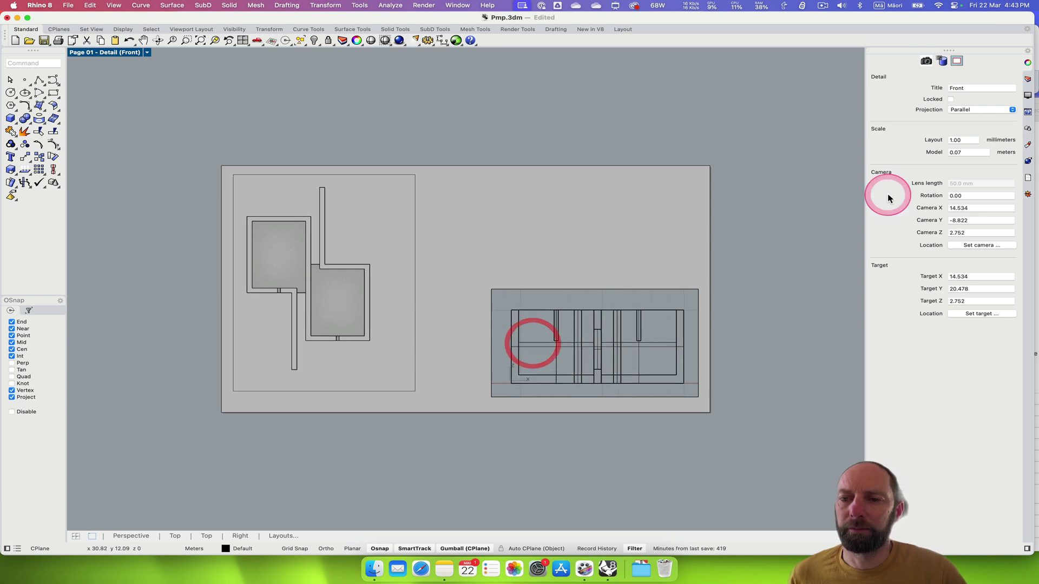
Step: Set the Front detail's scale to 1.00 mm on the layout for 0.10 m in the model
click(961, 152)
click(965, 153)
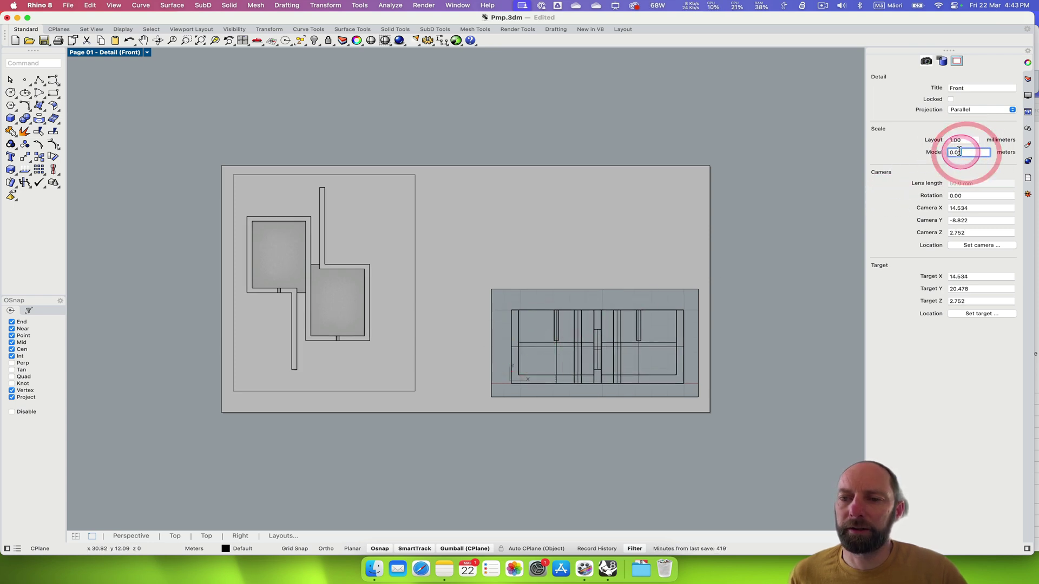
drag(963, 153, 956, 153)
click(923, 144)
key(BackSpace)
key(BackSpace)
key(BackSpace)
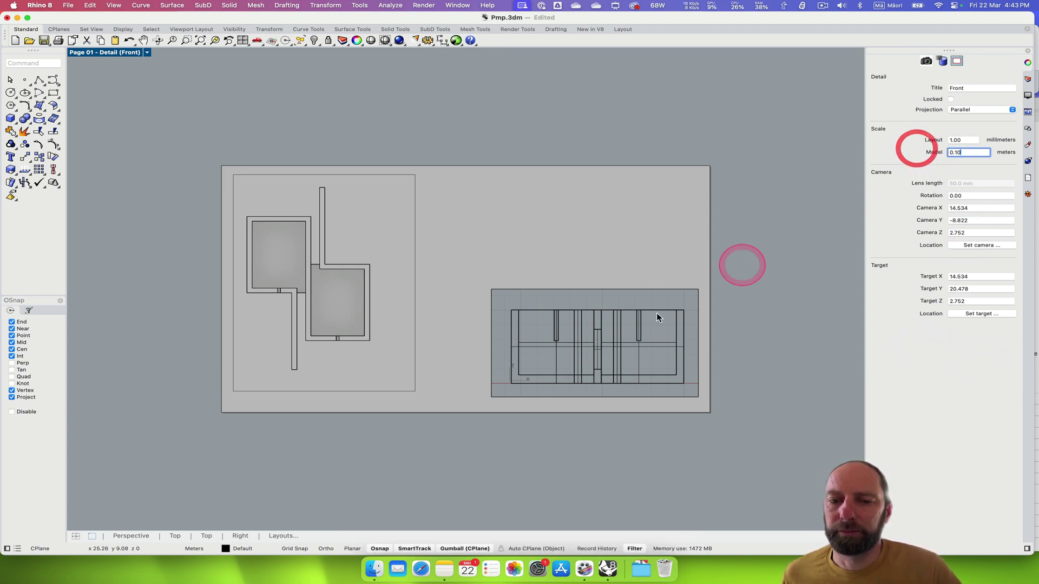
click(610, 280)
click(543, 340)
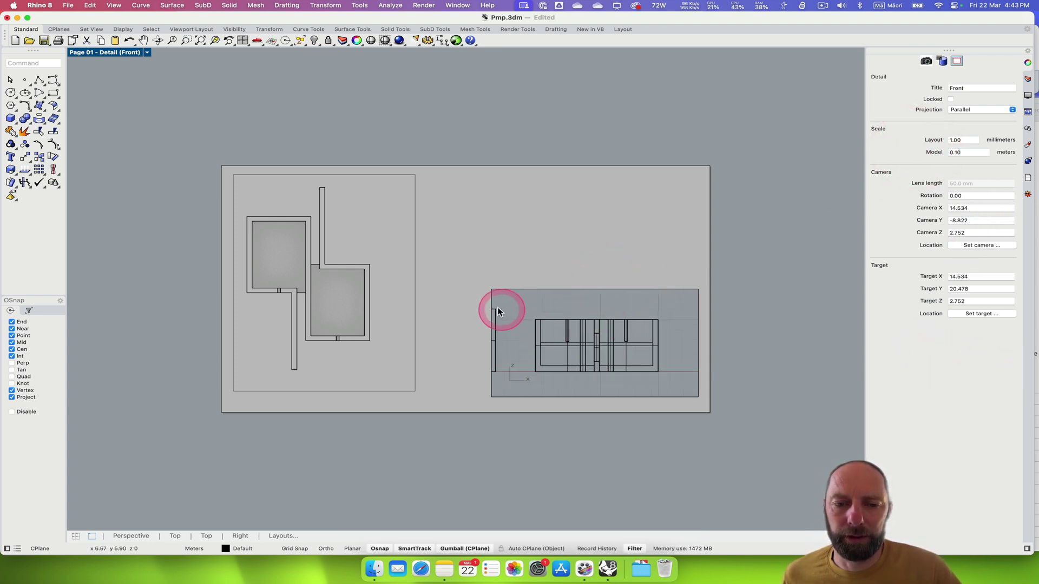
Step: Return to page space and move the Front detail's left edge inward to crop out the neighbouring building
double_click(575, 271)
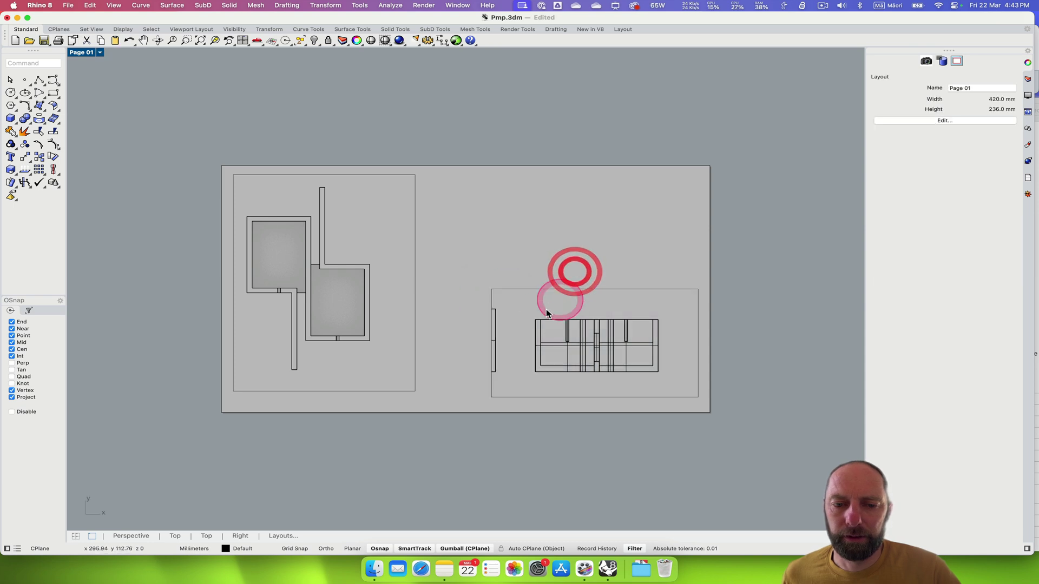
click(493, 304)
click(494, 343)
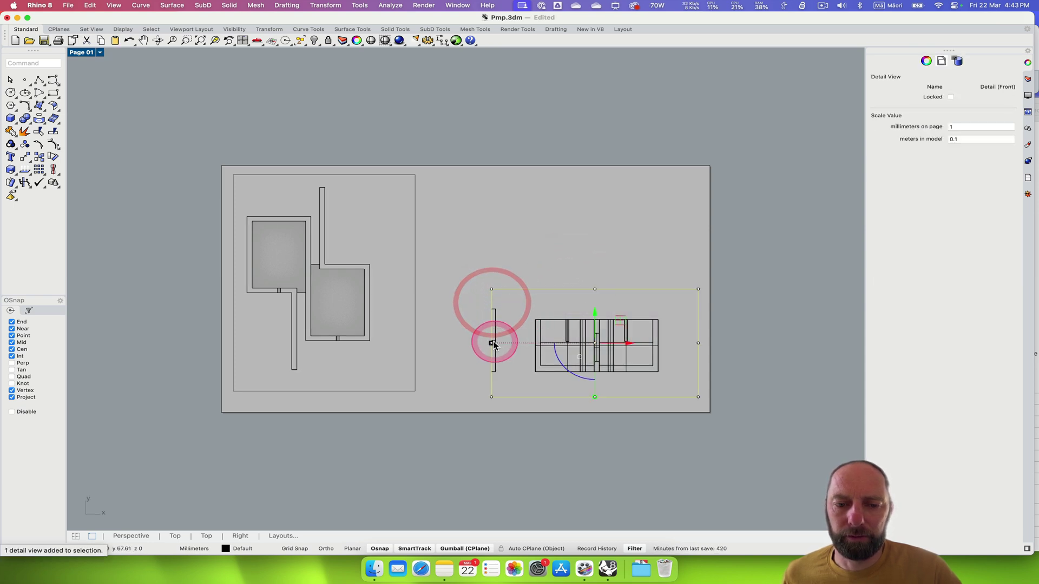
click(491, 398)
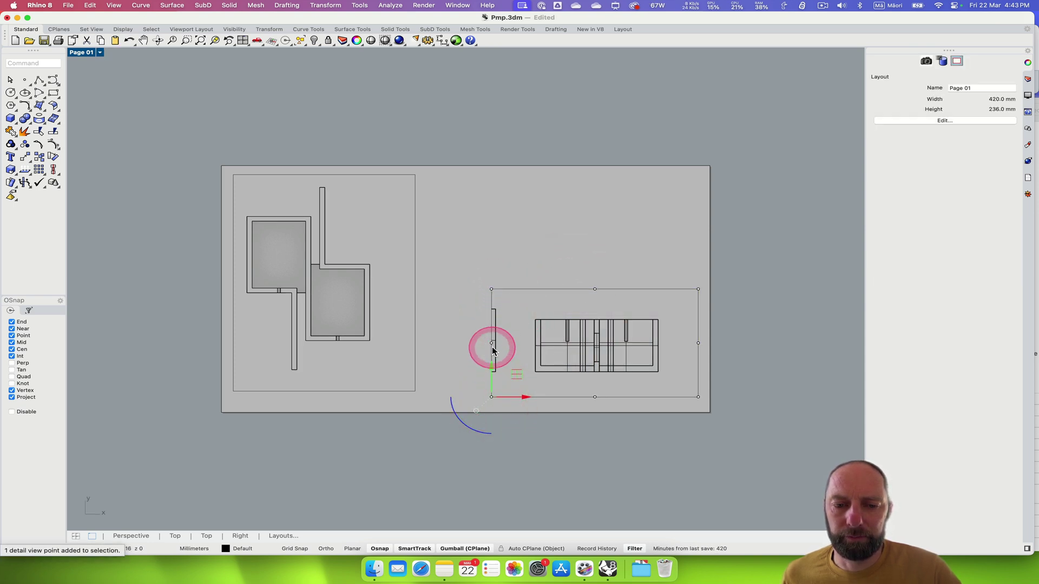
drag(522, 397, 540, 396)
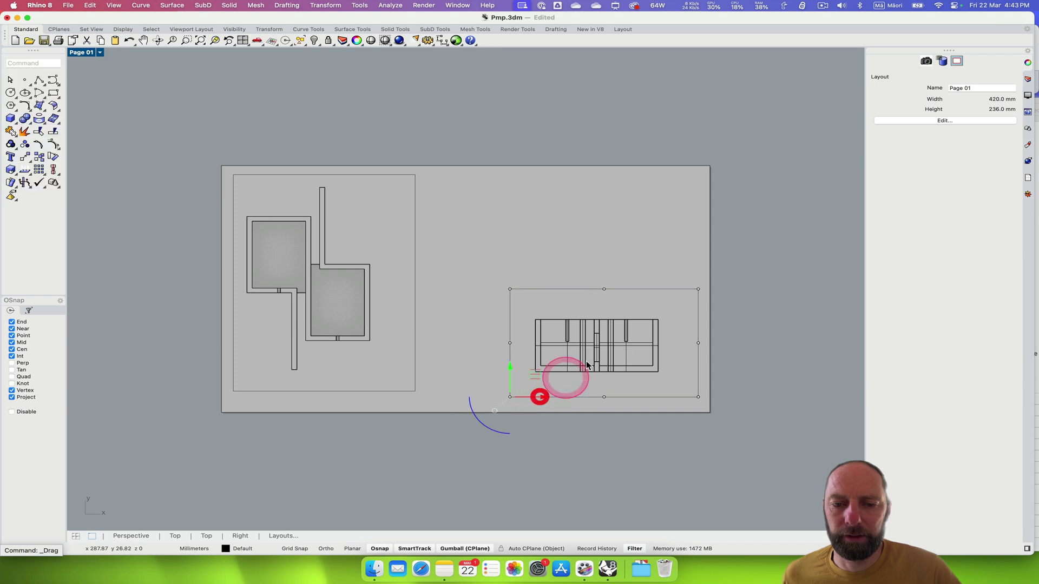
click(644, 266)
click(632, 337)
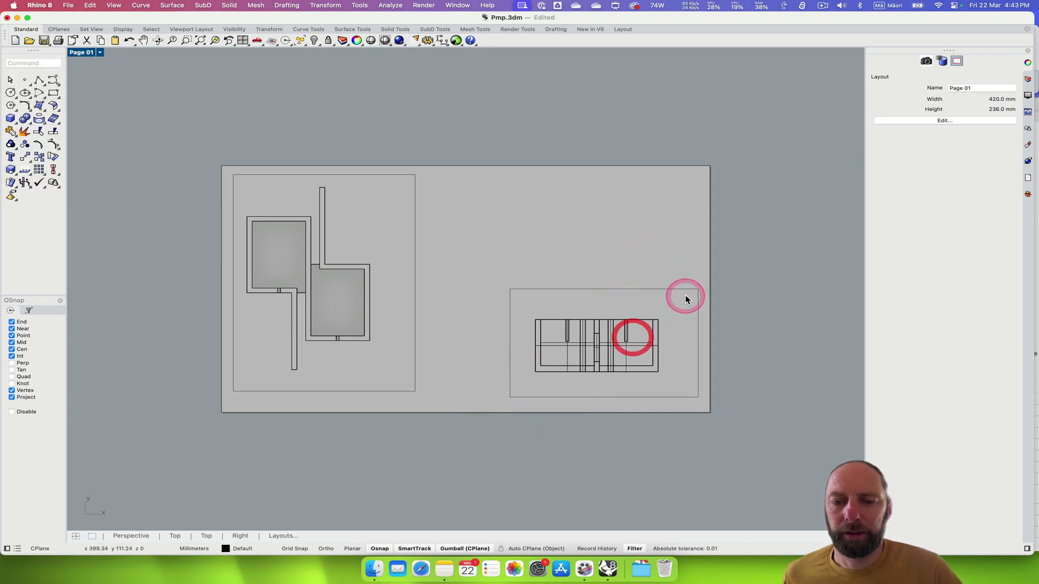
click(685, 295)
click(722, 287)
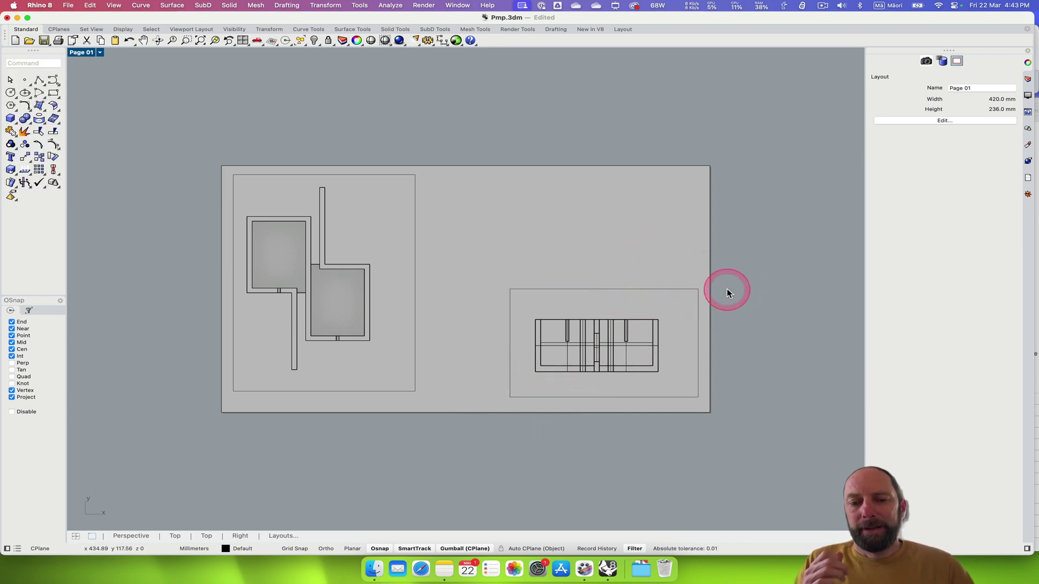
click(679, 333)
click(593, 325)
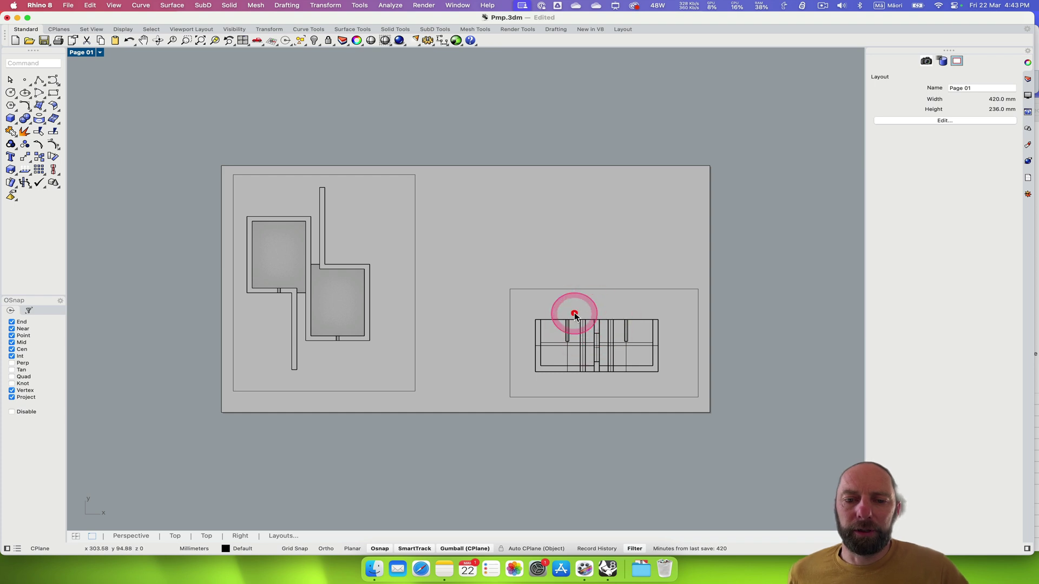
Step: Activate the Front detail and switch its display mode to Monochrome
double_click(556, 308)
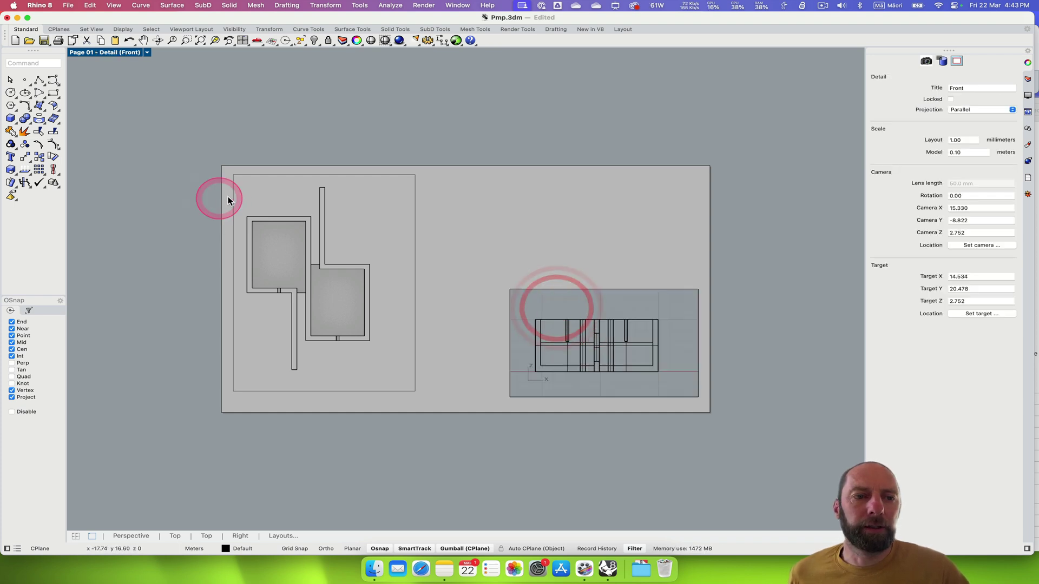
click(147, 53)
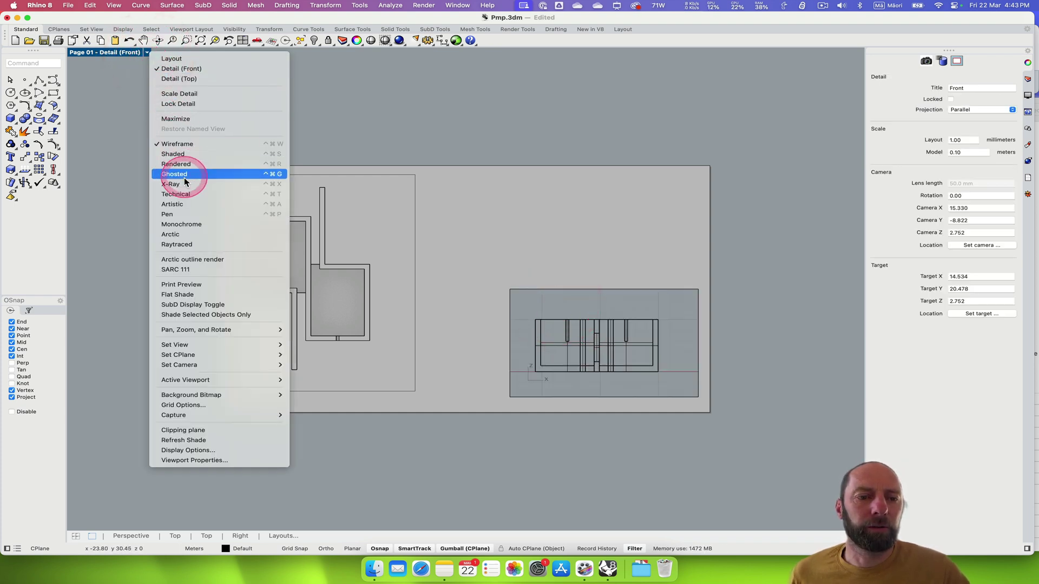
click(183, 224)
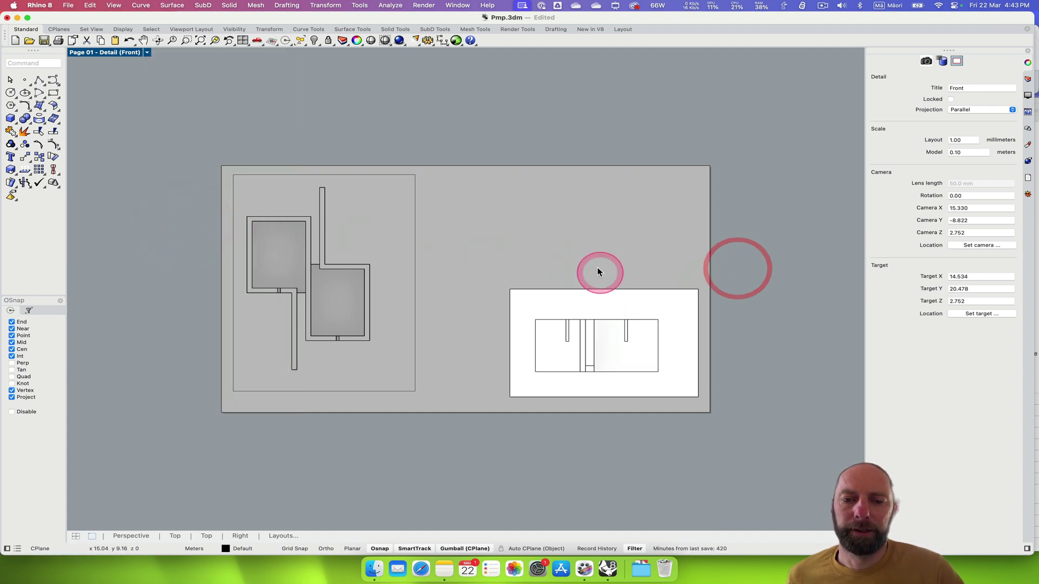
Step: Return to page space and lower the Front detail's top edge to just above the elevation
double_click(727, 268)
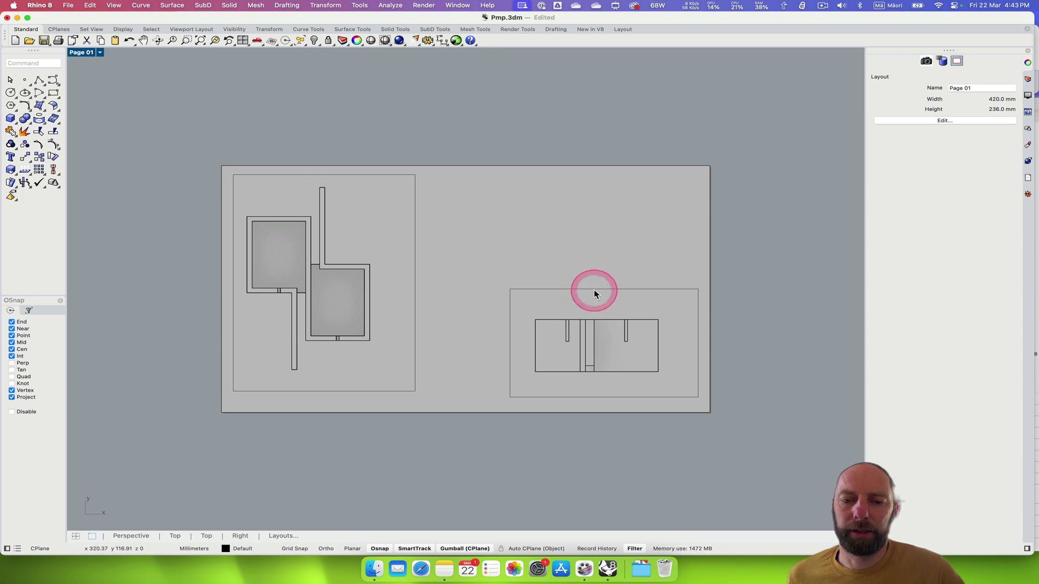
click(594, 293)
click(601, 289)
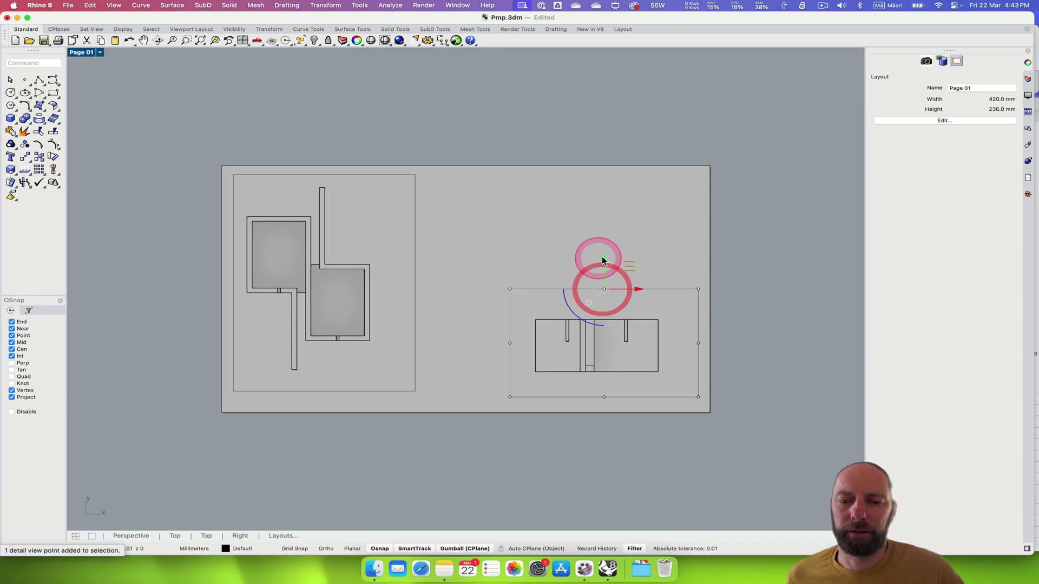
drag(602, 258, 601, 279)
click(646, 268)
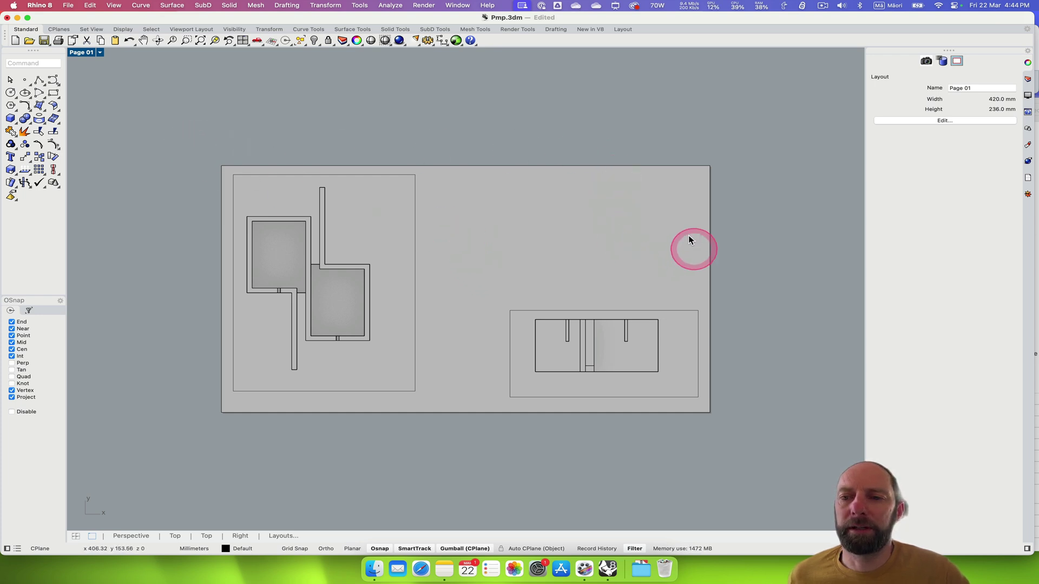
Step: Add a new rectangular detail in the empty area of the page above the Front detail
click(538, 242)
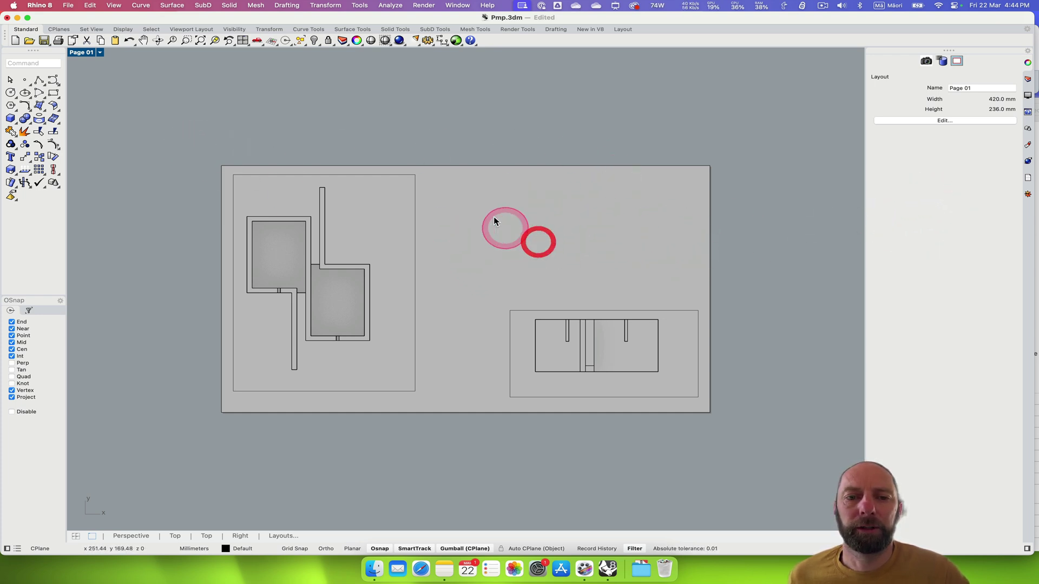
click(624, 31)
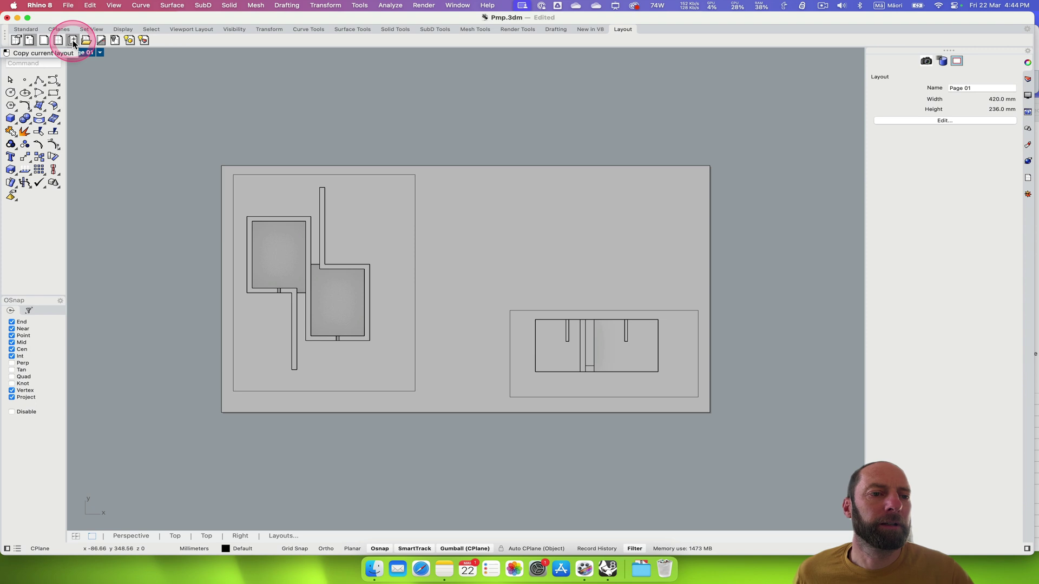
click(28, 41)
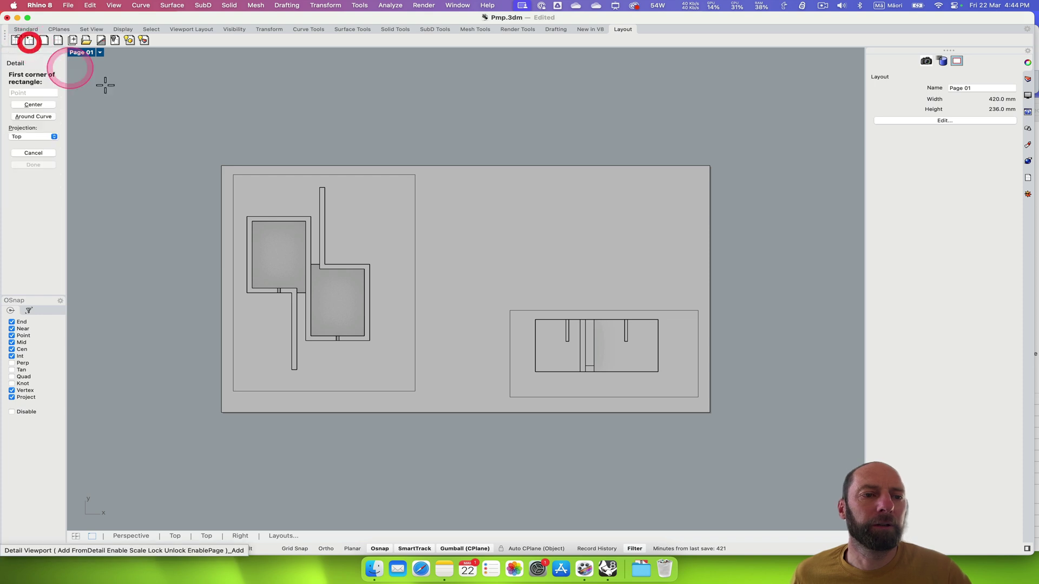
click(480, 189)
click(689, 296)
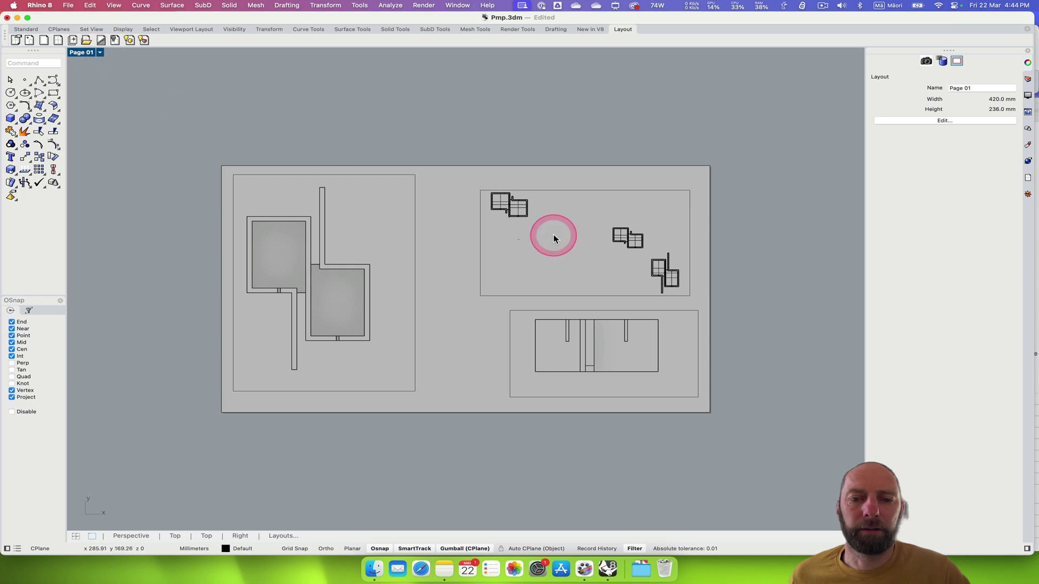
Step: Activate the new detail above the elevation and set its view to Perspective
double_click(553, 238)
click(560, 235)
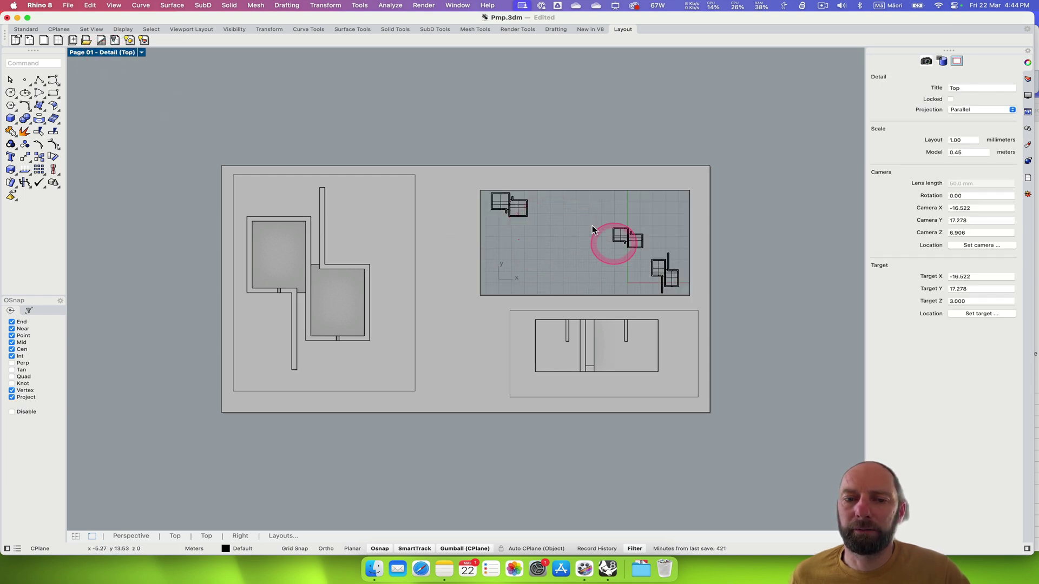
click(141, 52)
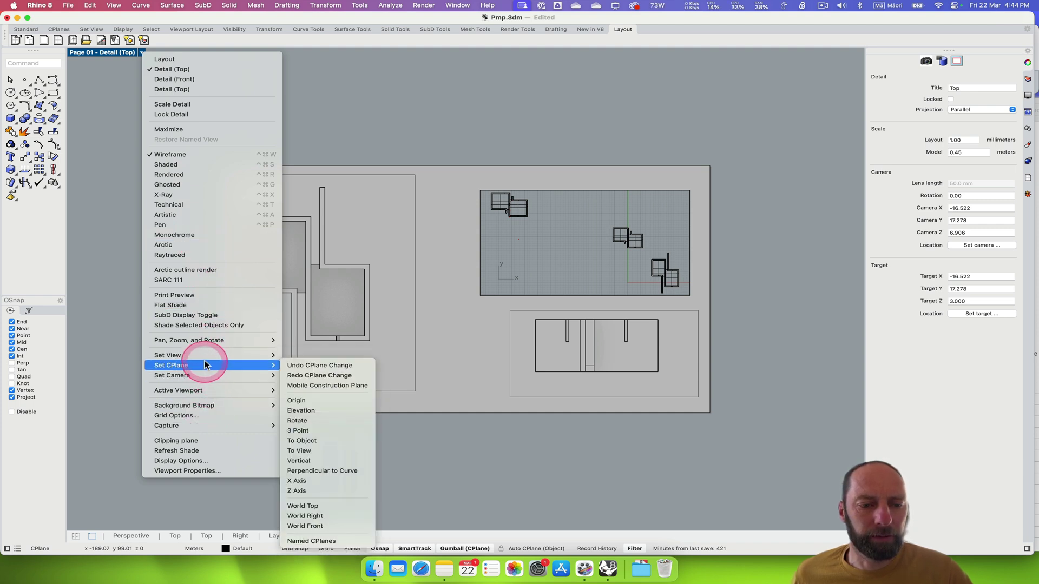
mouse_move(203, 358)
click(303, 430)
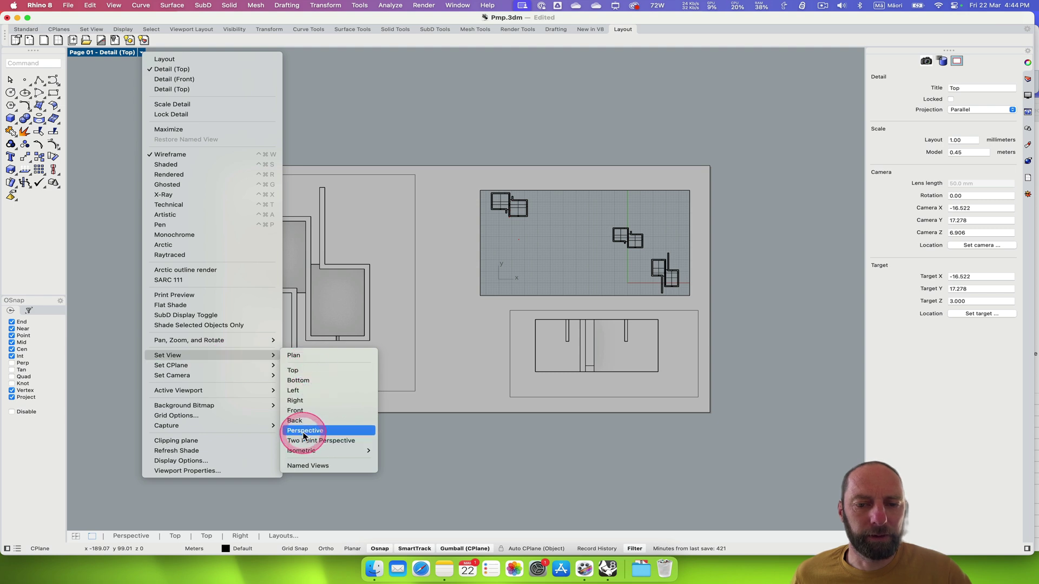
mouse_move(567, 264)
right_down()
mouse_move(548, 258)
mouse_move(566, 246)
right_up()
scroll(564, 255, up, 4)
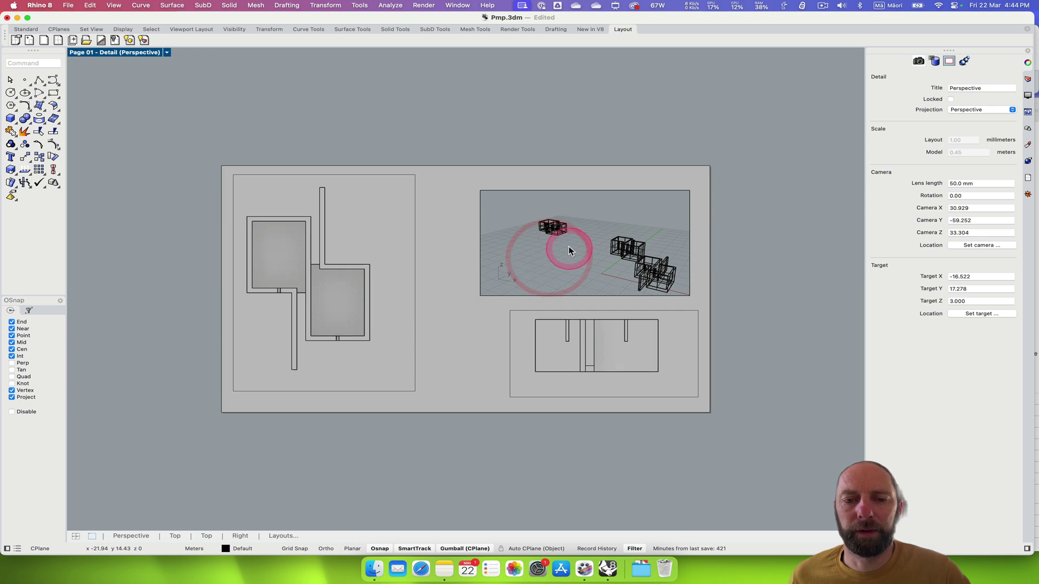
Step: Switch the Perspective detail's display mode to Monochrome and return to page space
click(259, 135)
click(166, 53)
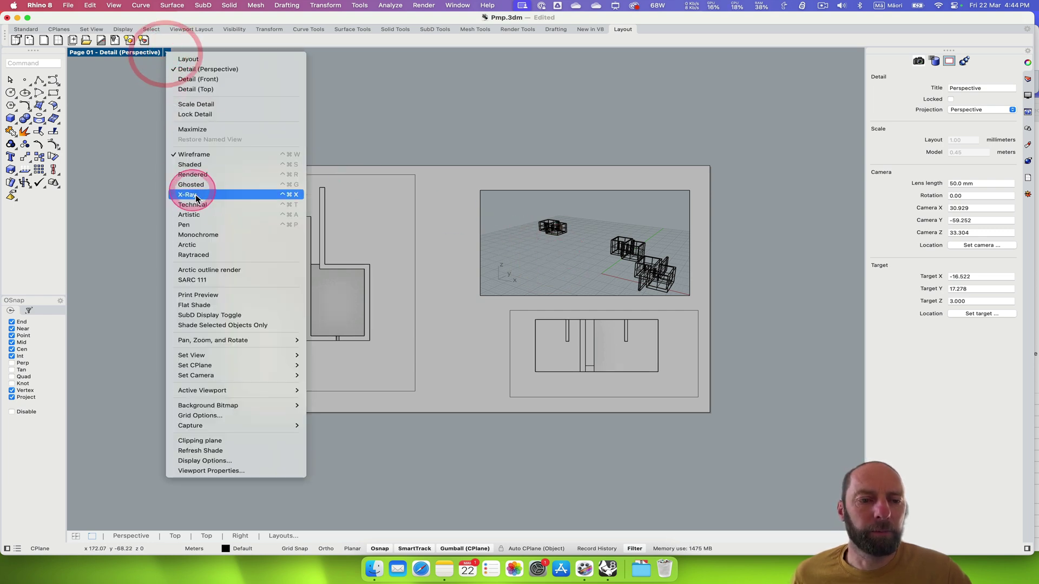
click(211, 237)
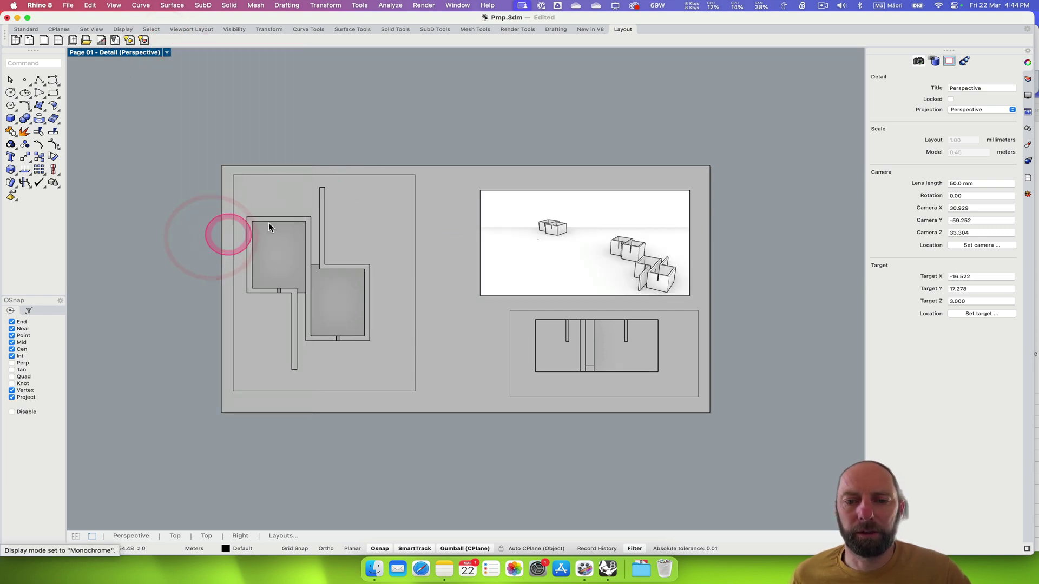
click(523, 131)
click(516, 131)
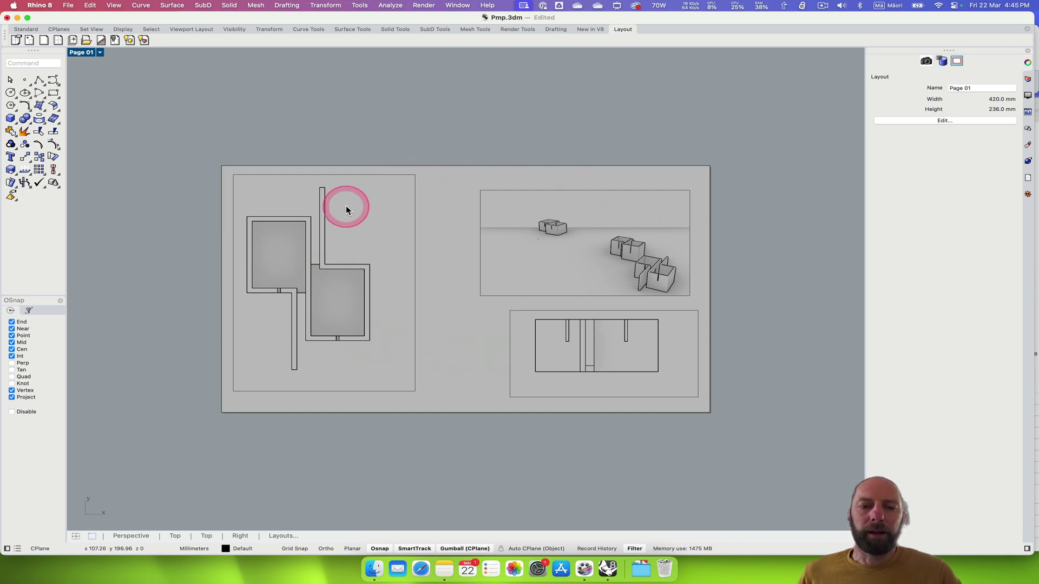
Step: Move the plan detail slightly to the right, away from the page's left edge
click(415, 207)
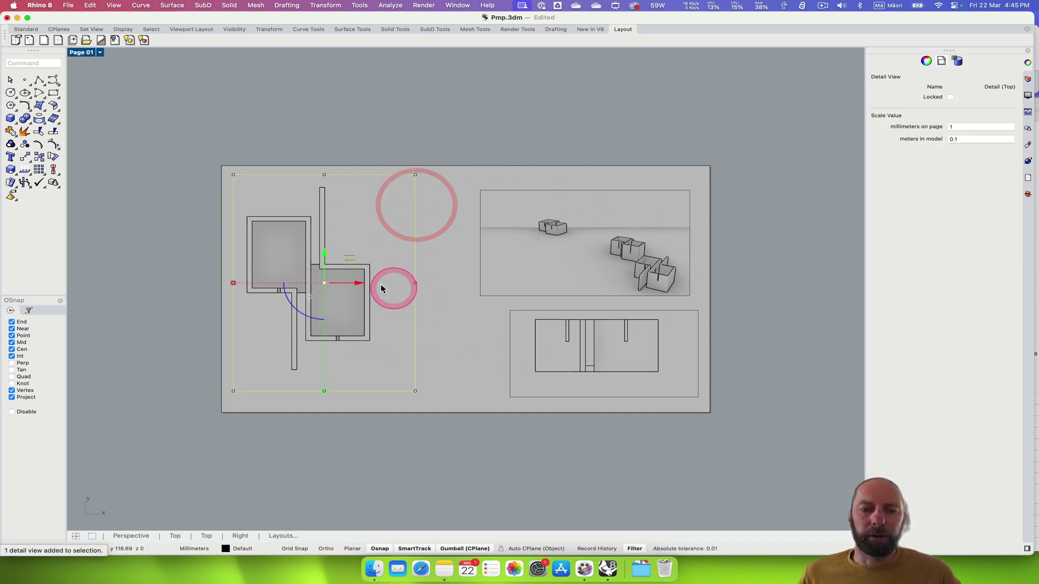
drag(352, 264, 368, 263)
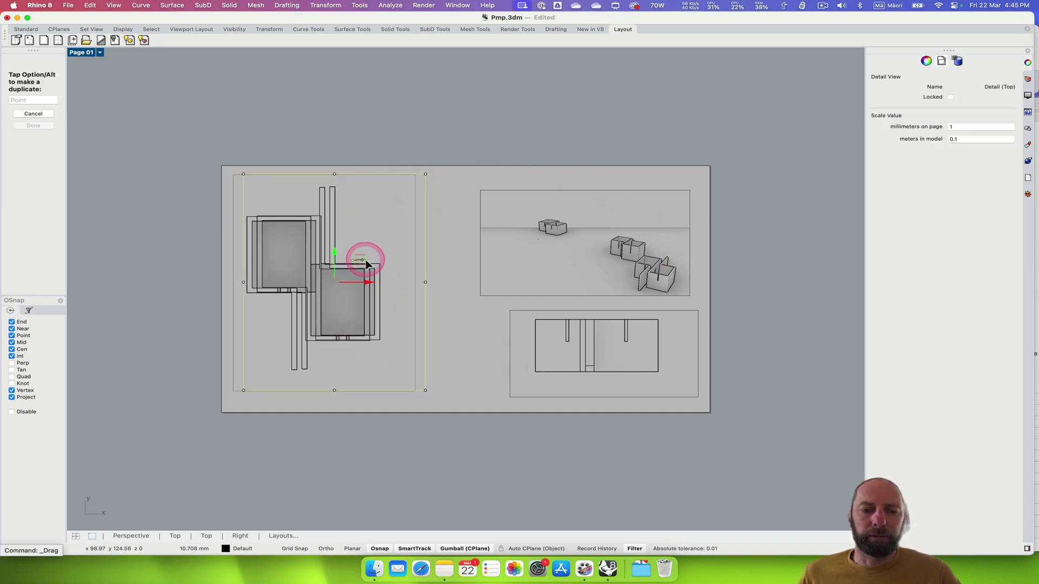
click(362, 101)
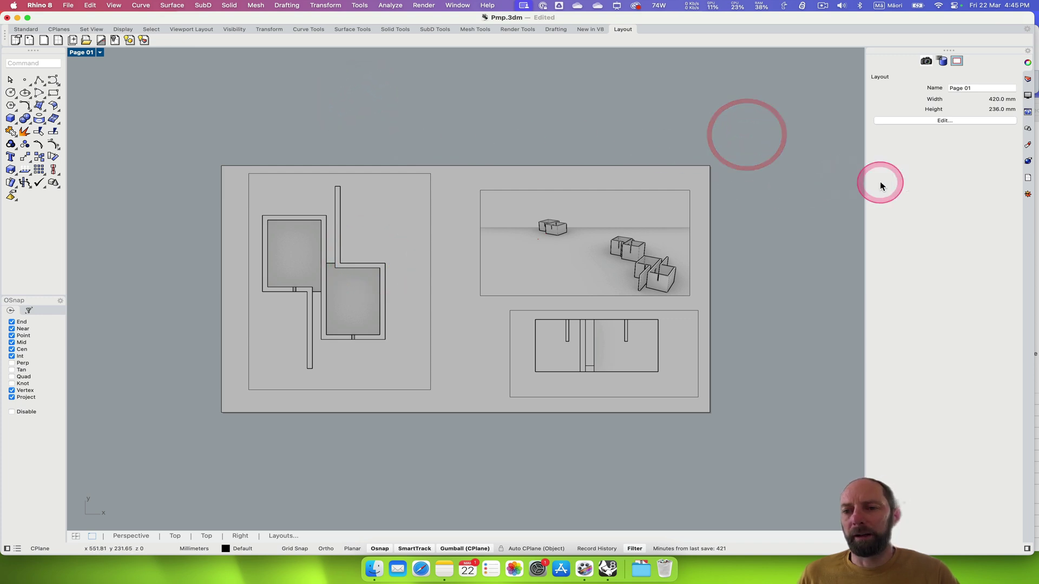
Step: Show the list of layouts and duplicate the Page 01 layout
click(1027, 177)
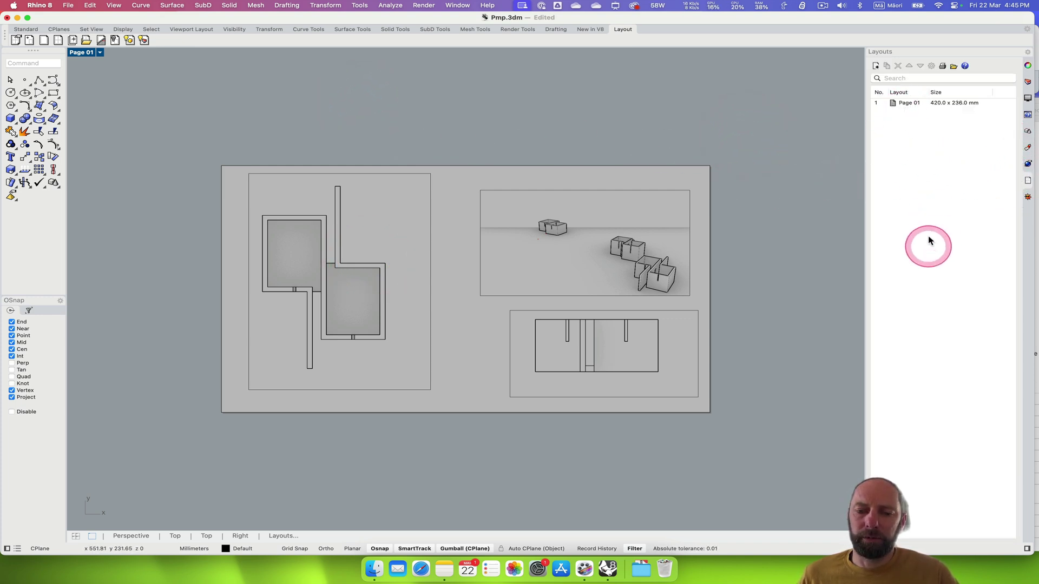
click(911, 108)
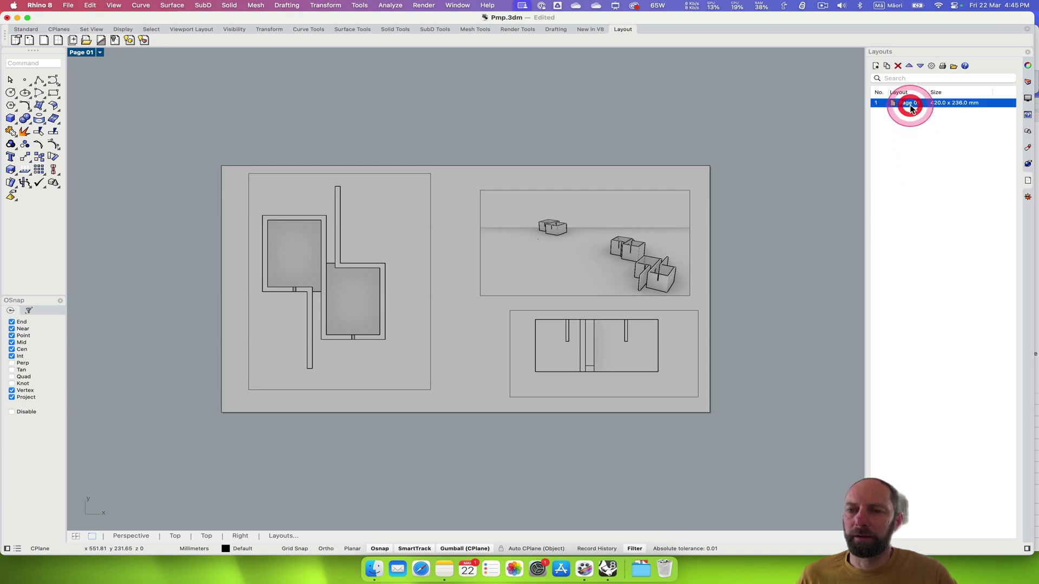
right_click(911, 108)
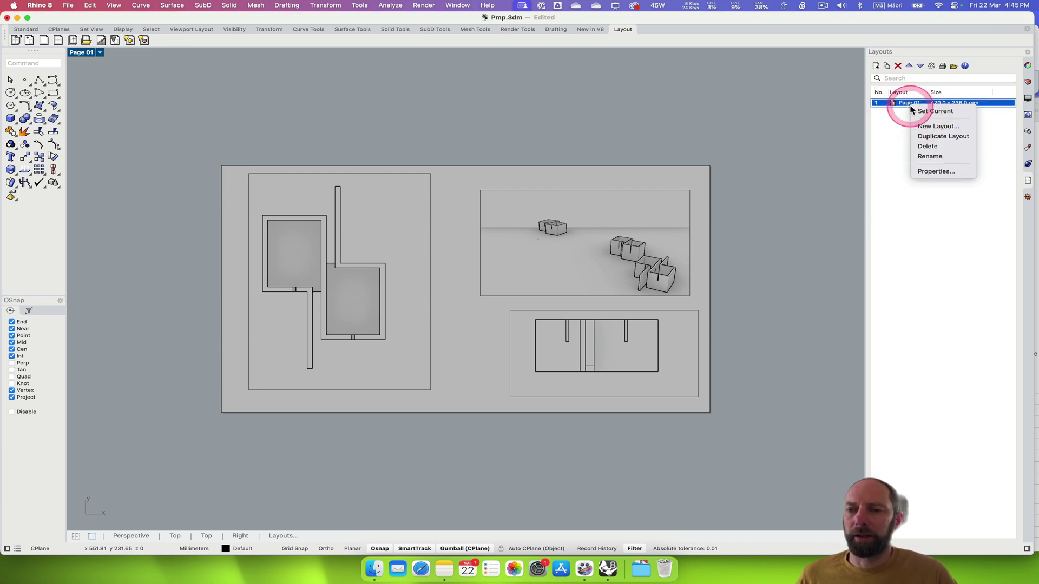
click(926, 142)
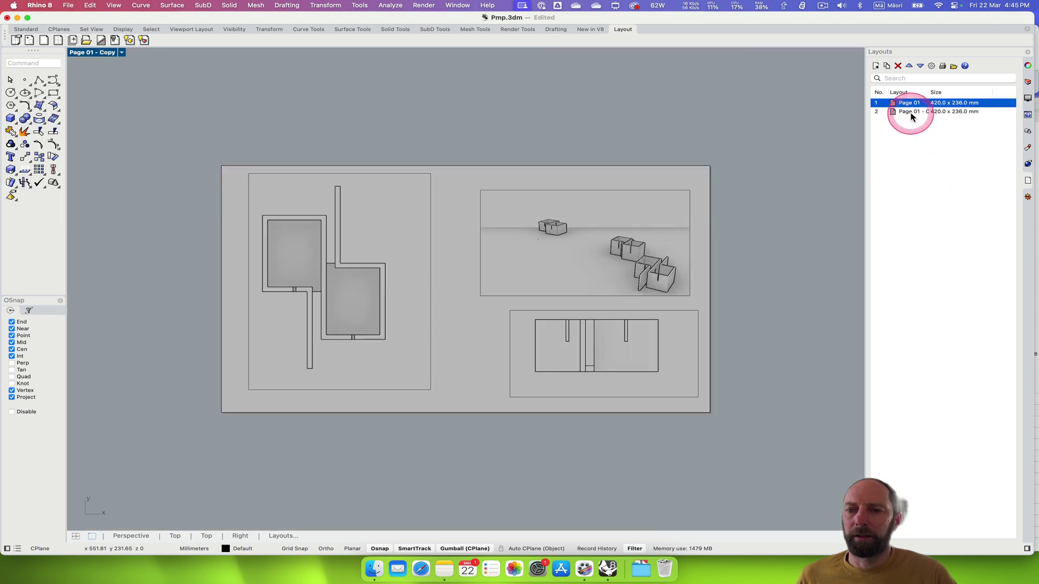
Step: Rename the duplicated layout as Page 02
click(911, 112)
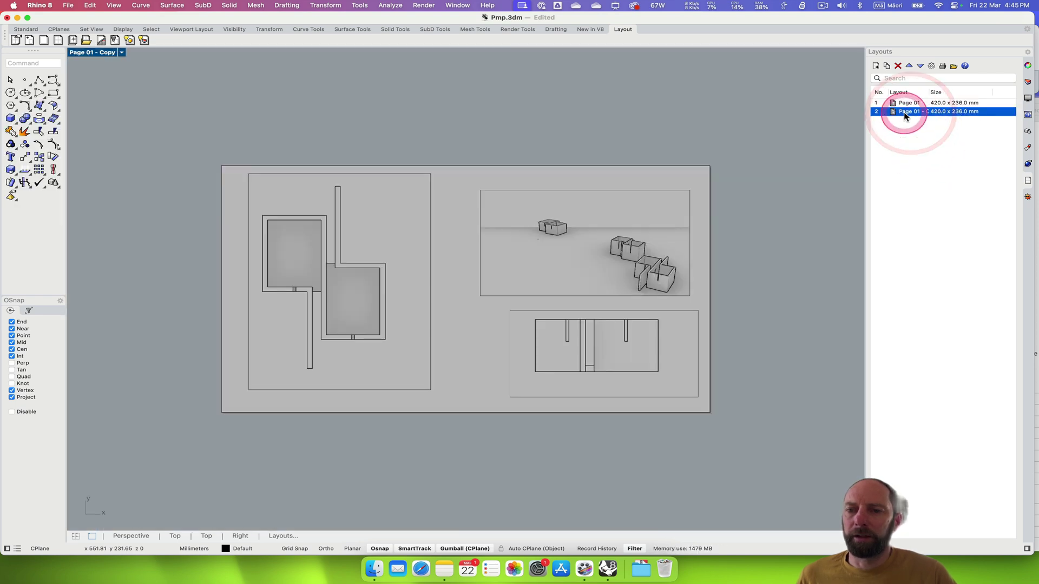
right_click(905, 114)
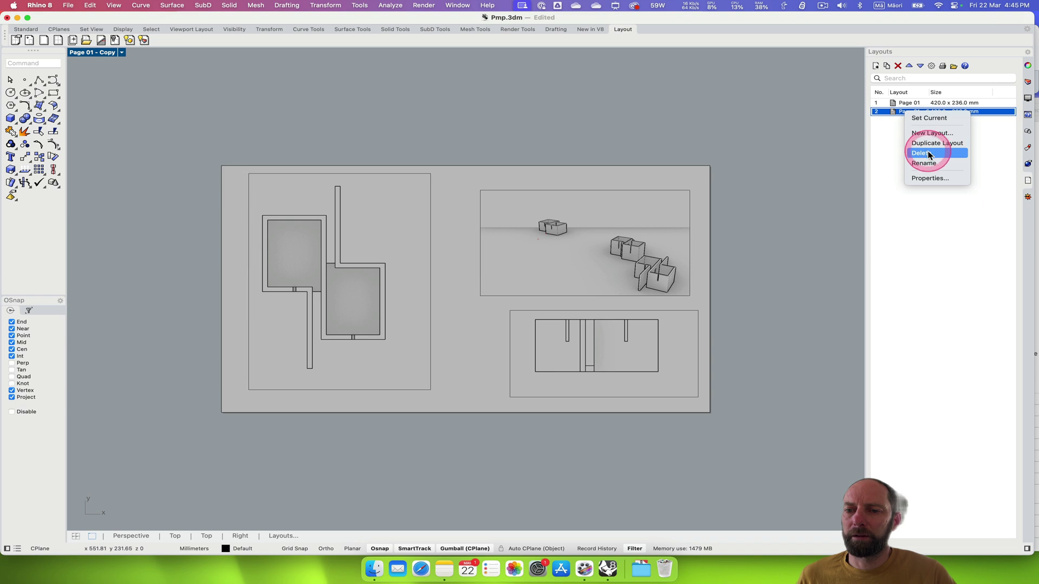
click(924, 164)
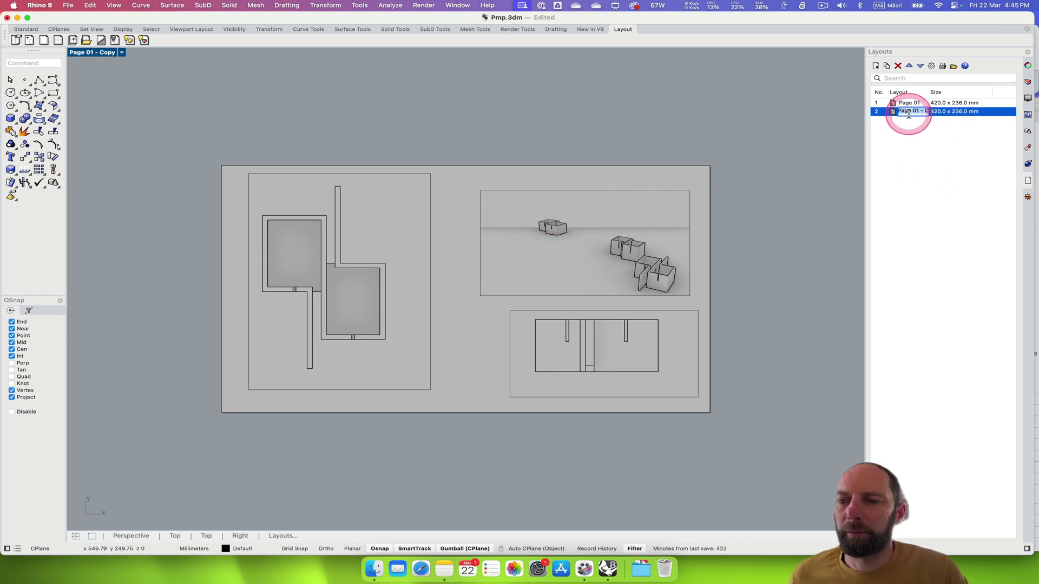
drag(918, 111, 969, 107)
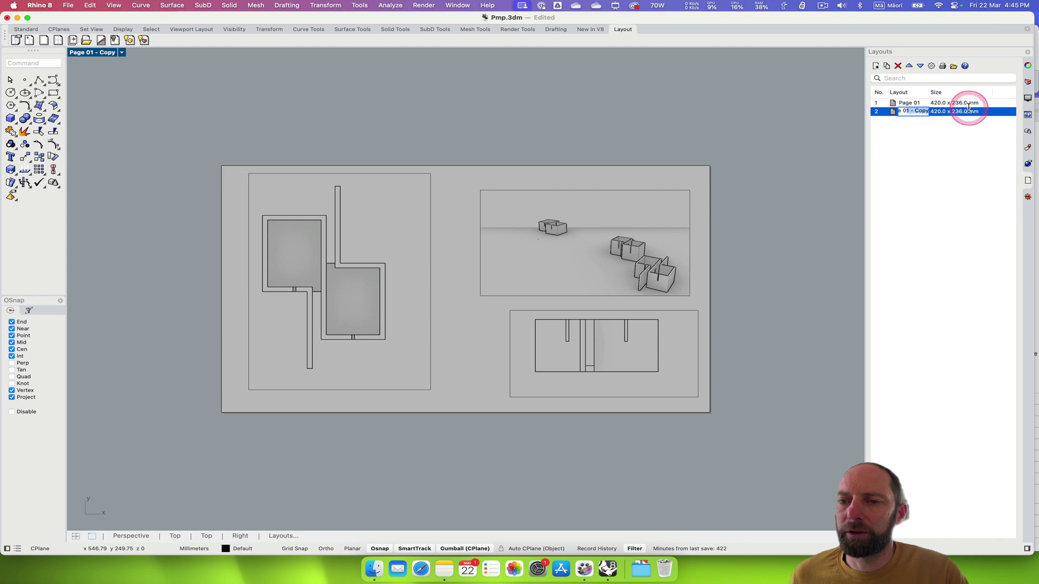
text(2)
key(Return)
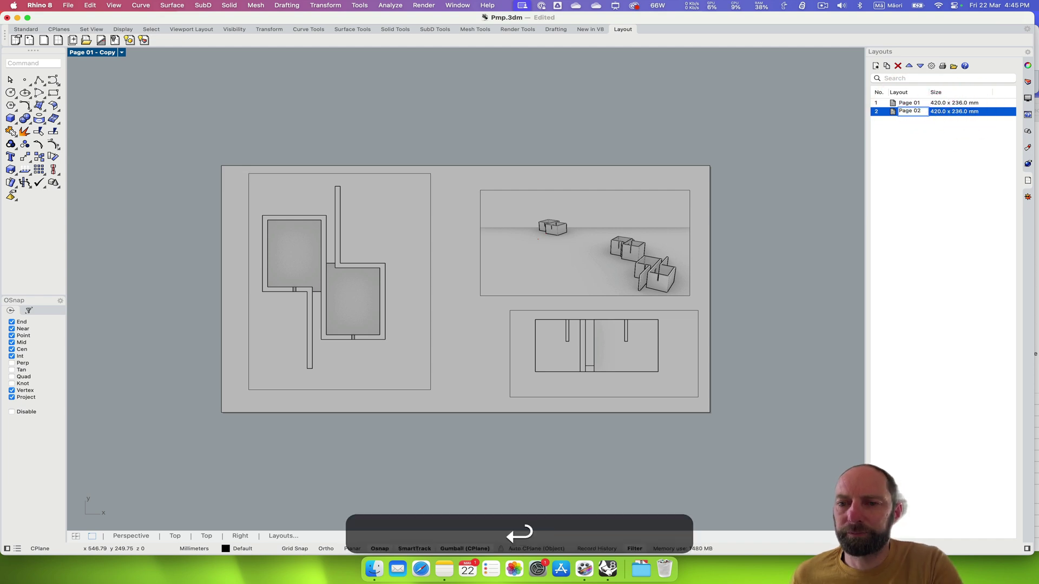
click(918, 190)
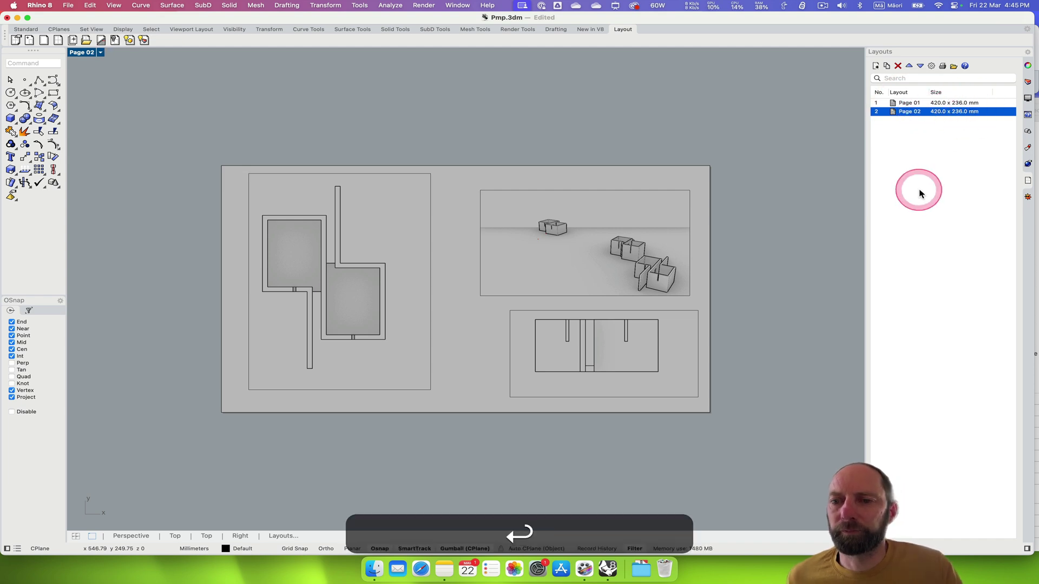
Step: Activate the Perspective detail on Page 02 and zoom its view in to a close-up of the building's walls
click(904, 114)
click(521, 199)
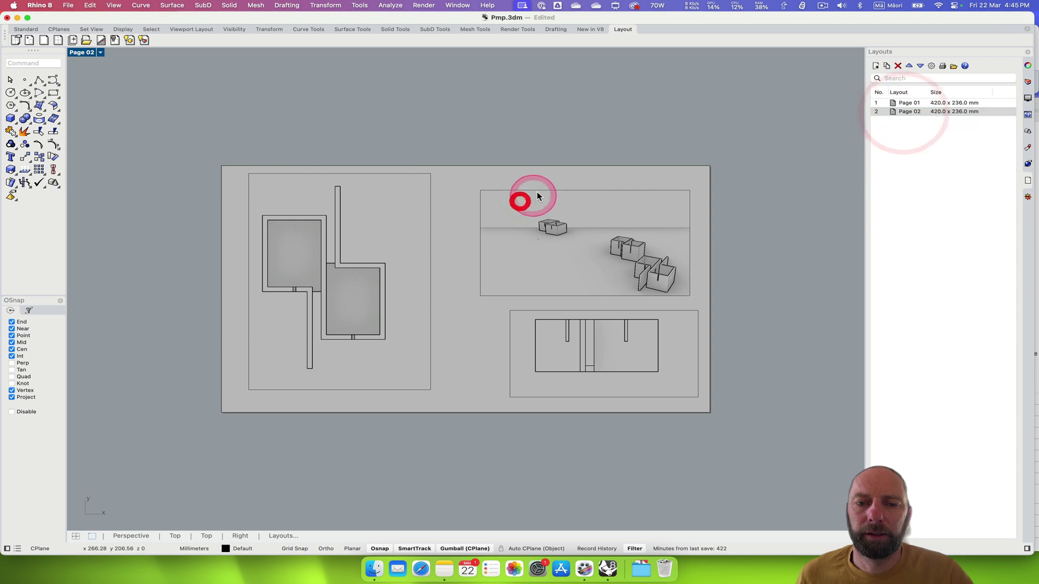
click(538, 192)
click(604, 270)
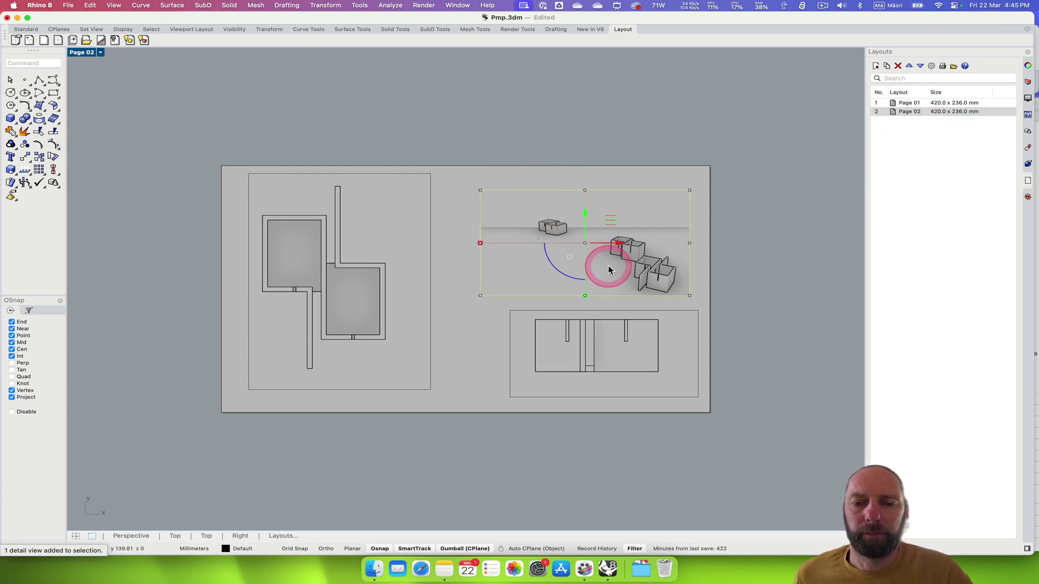
right_drag(608, 266, 546, 266)
click(552, 264)
click(561, 269)
scroll(593, 273, up, 5)
scroll(569, 262, down, 2)
scroll(577, 264, down, 6)
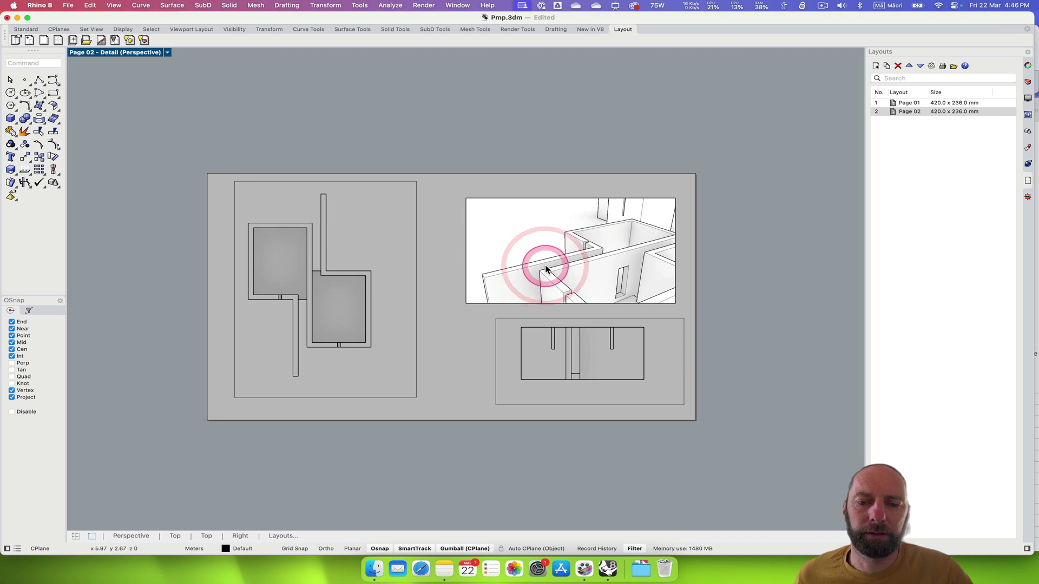
Step: Return to page space and delete the Front elevation detail from Page 02
click(585, 341)
click(579, 319)
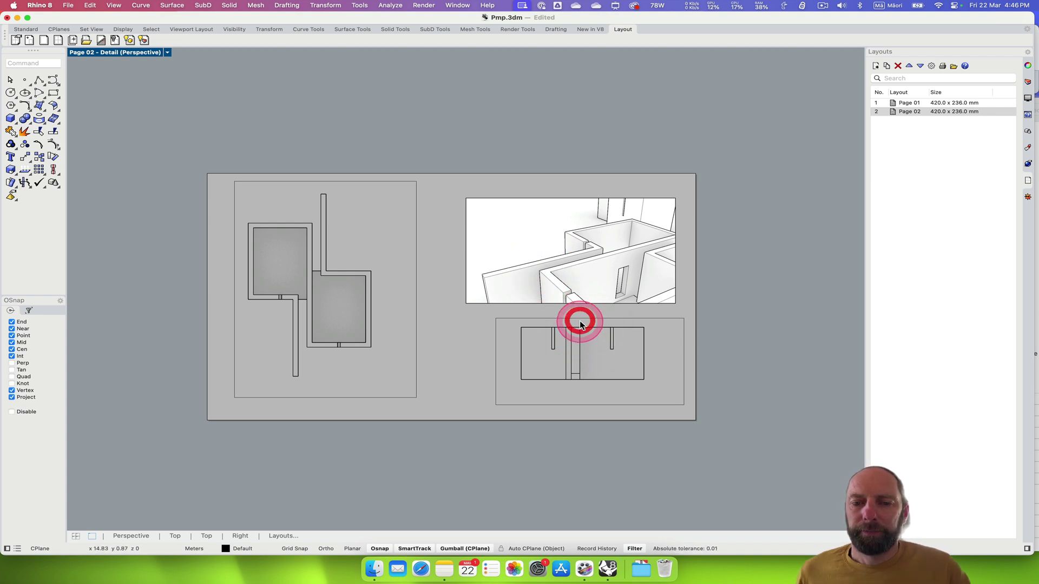
double_click(721, 284)
click(592, 319)
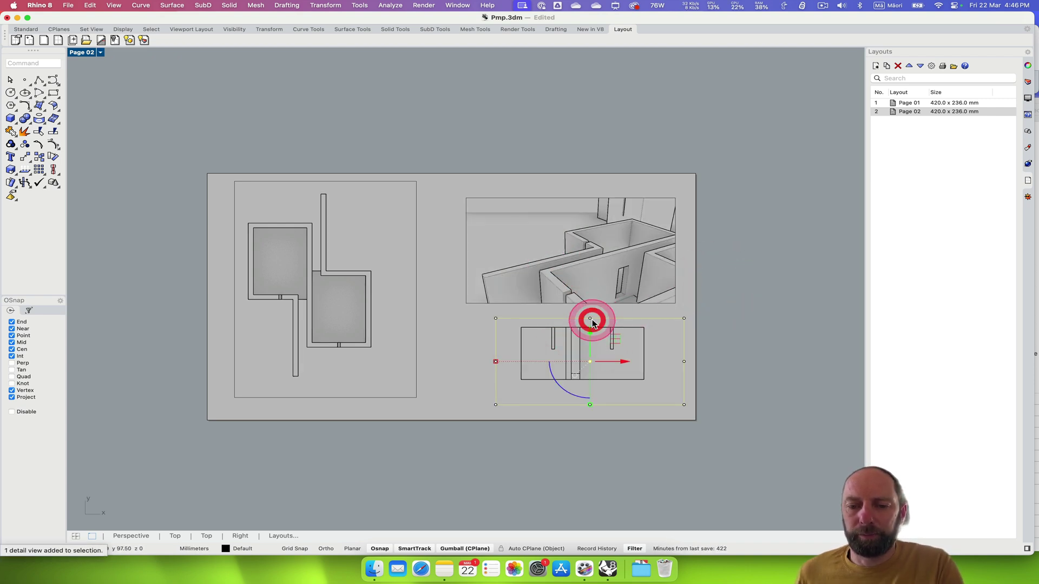
key(BackSpace)
Step: Extend the Perspective detail downward until its lower edge roughly lines up with the plan detail's lower edge
click(590, 302)
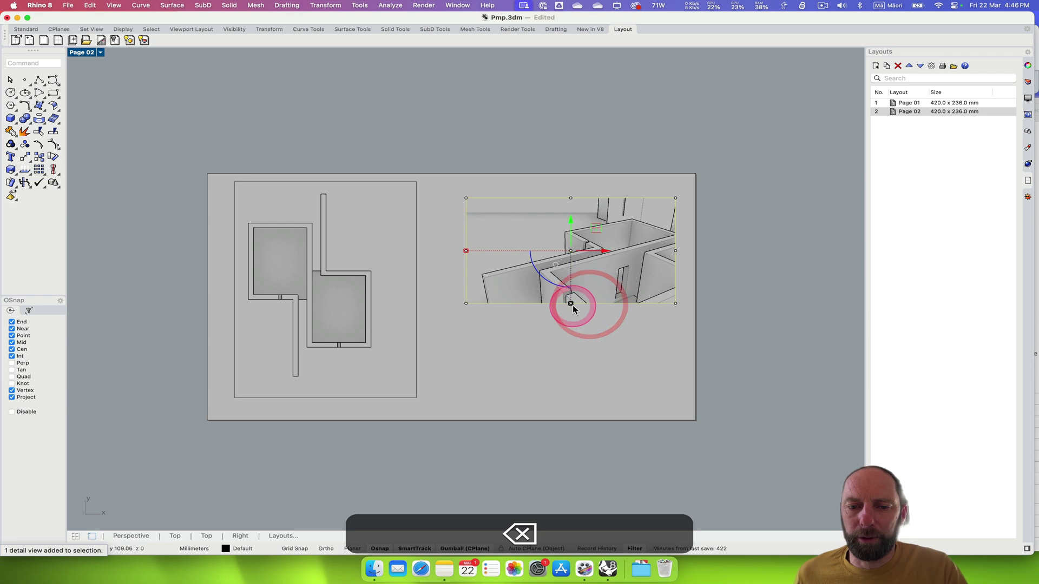
drag(570, 303, 570, 305)
click(582, 311)
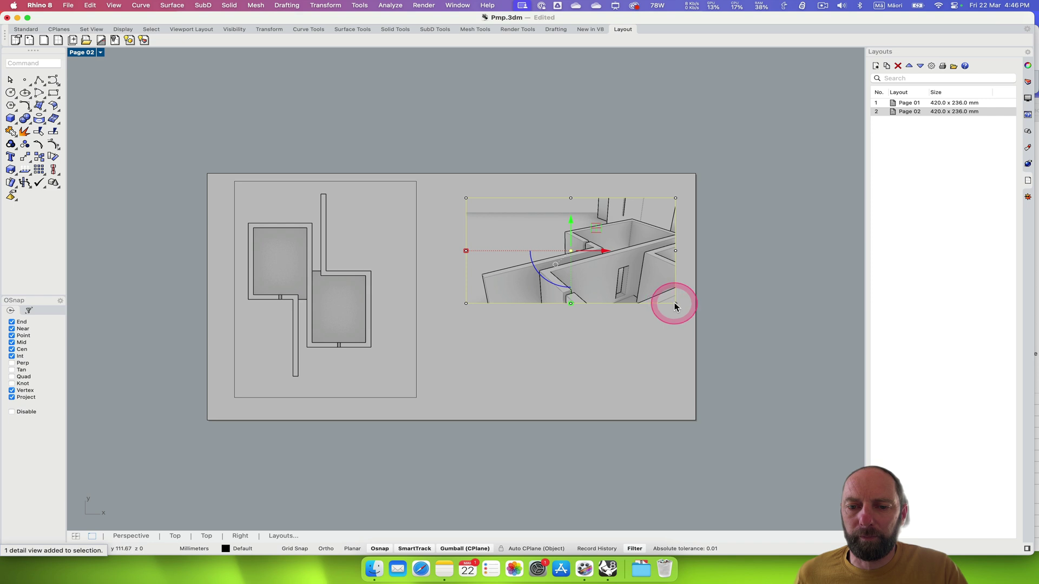
drag(675, 302, 675, 368)
right_drag(598, 345, 599, 340)
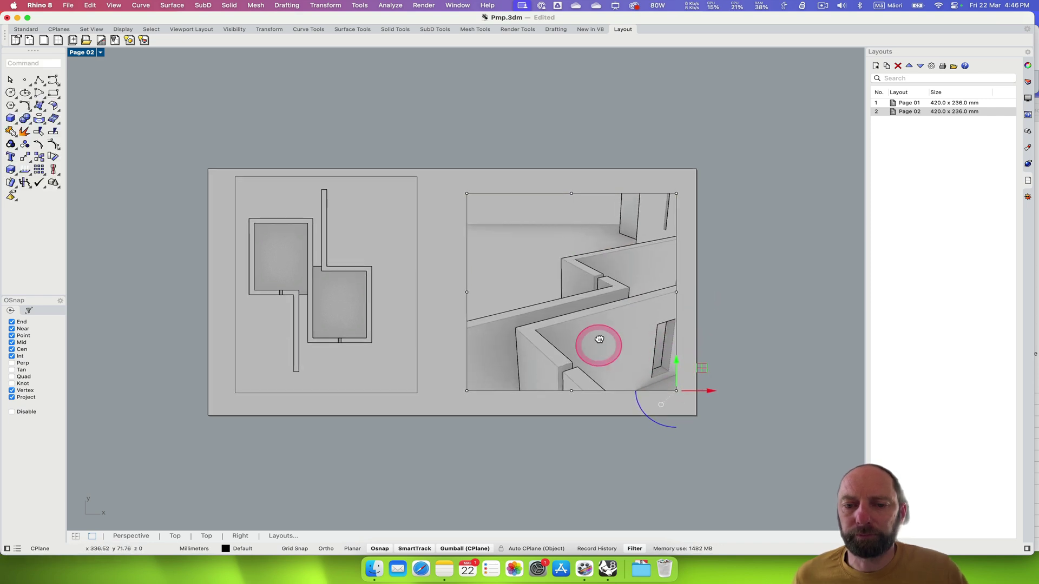
Step: Pan the Perspective detail's view on Page 02 so the walls shift upward and slightly left in the frame, and return to page space
double_click(563, 319)
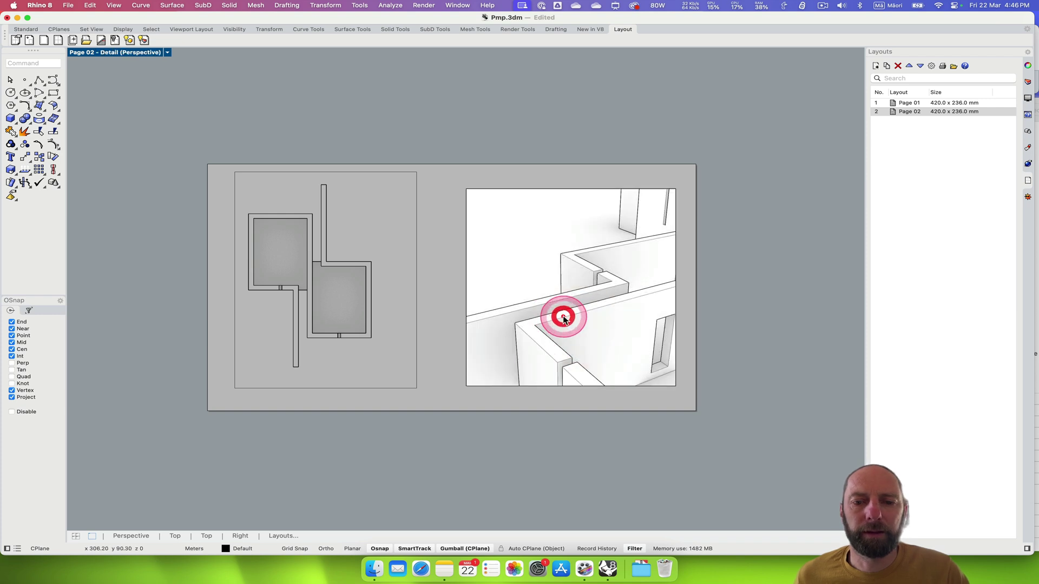
click(32, 30)
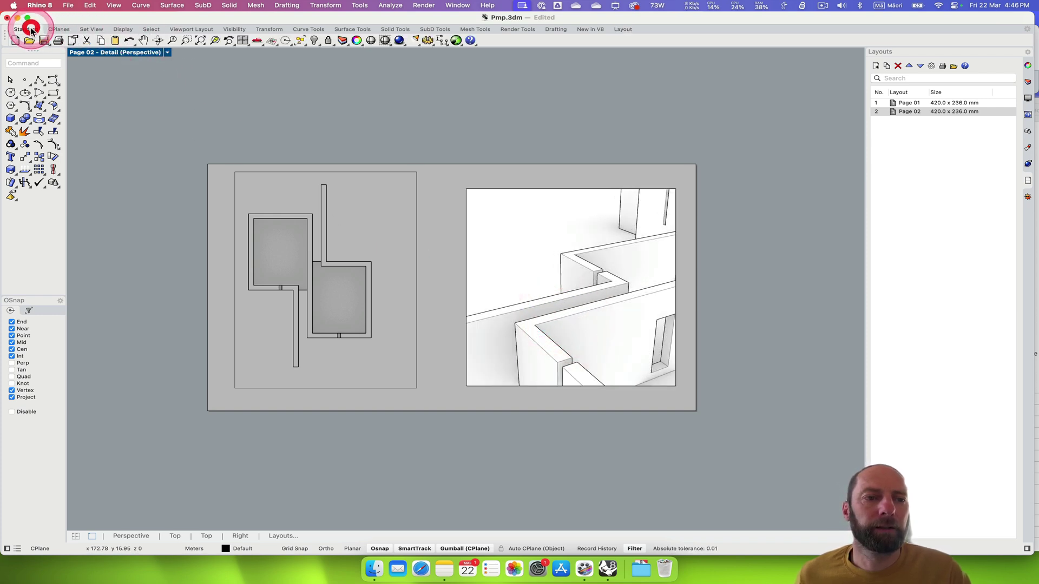
click(142, 40)
drag(548, 311, 542, 283)
key(Escape)
click(551, 295)
double_click(741, 248)
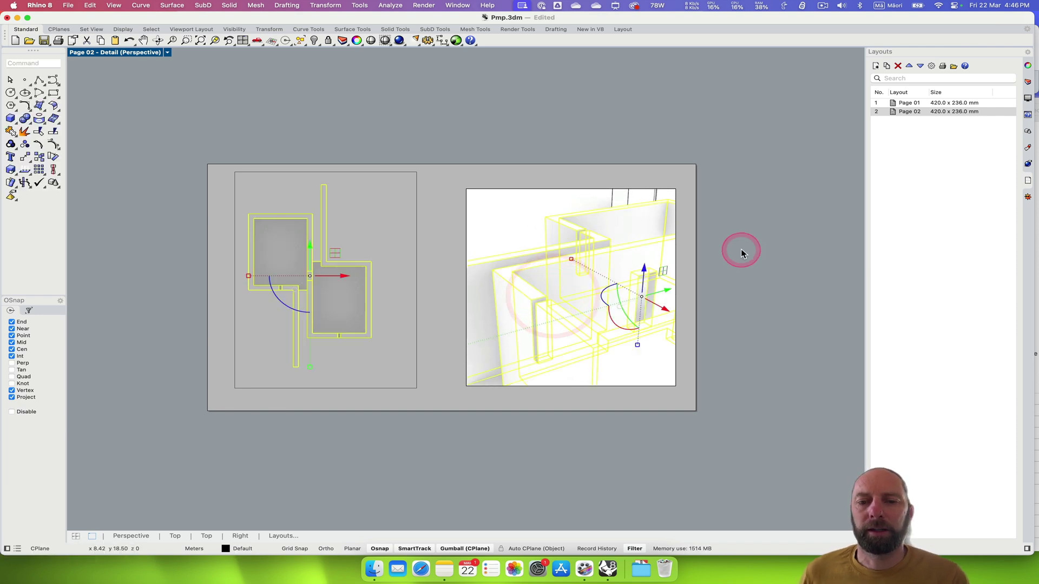
Step: Switch between the Page 01 and Page 02 layouts to compare their detail arrangements, finishing on Page 02
double_click(908, 102)
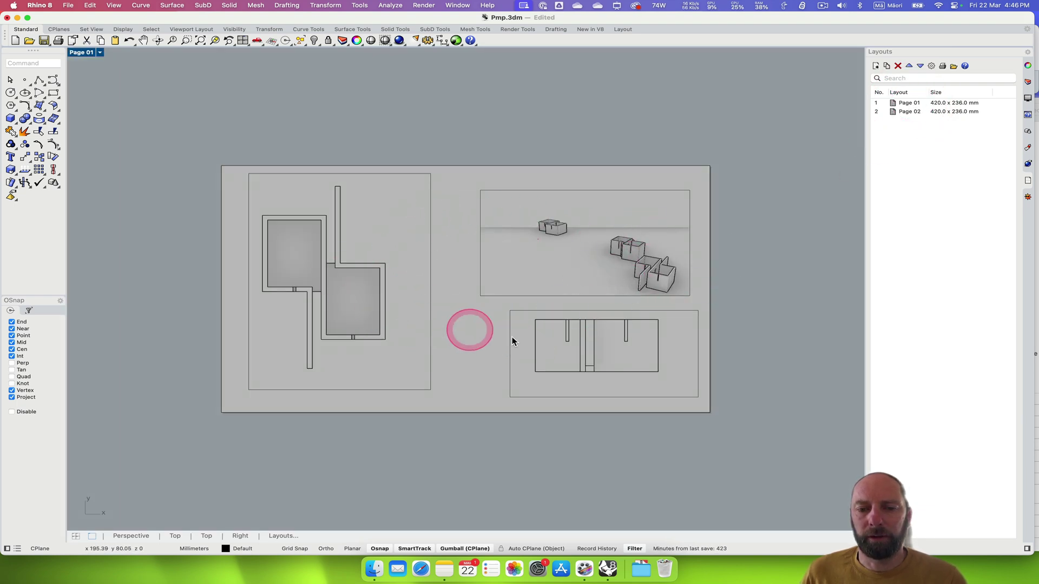
double_click(909, 112)
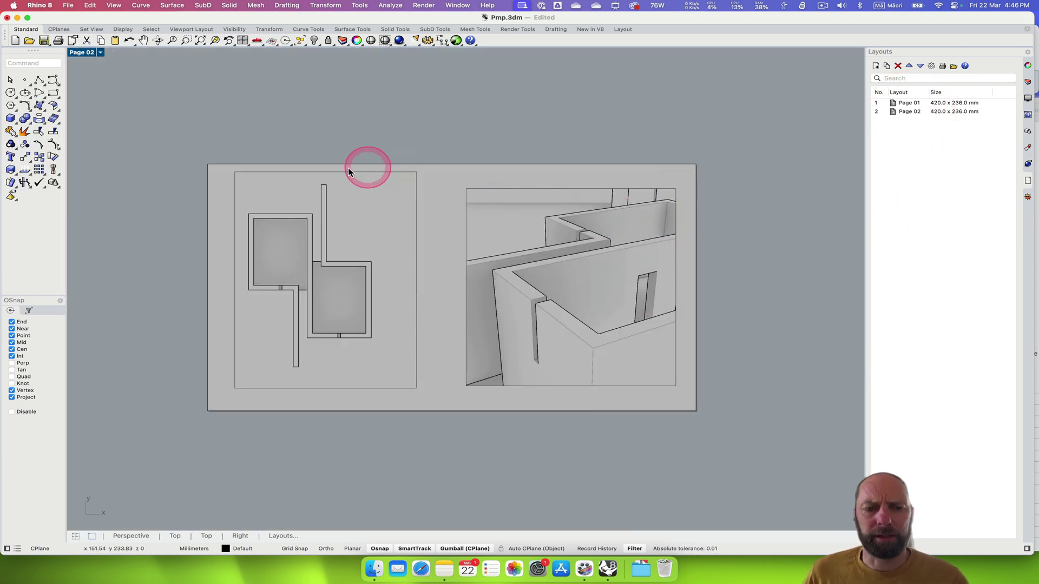
click(919, 113)
double_click(907, 104)
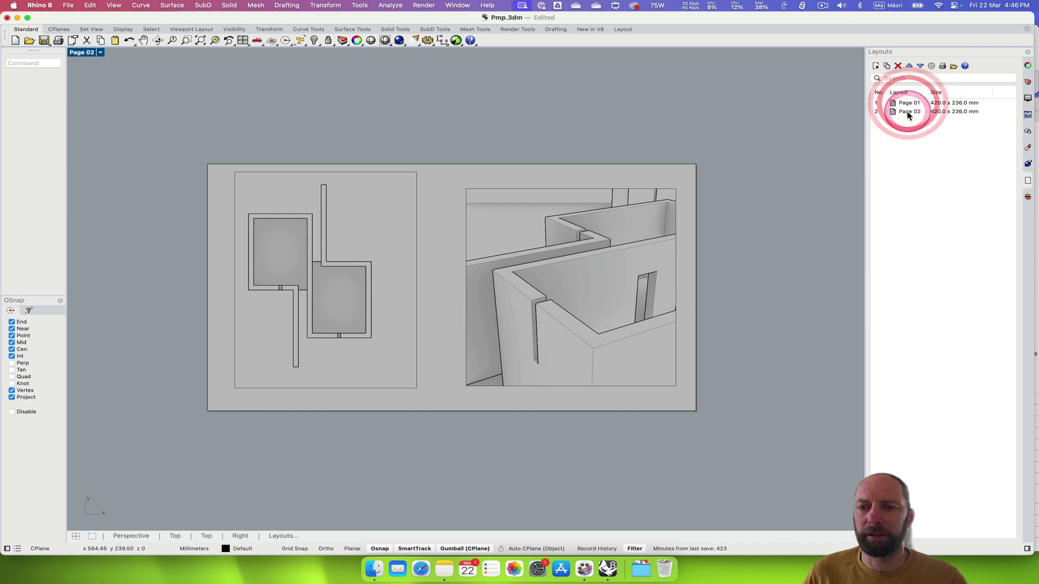
double_click(907, 112)
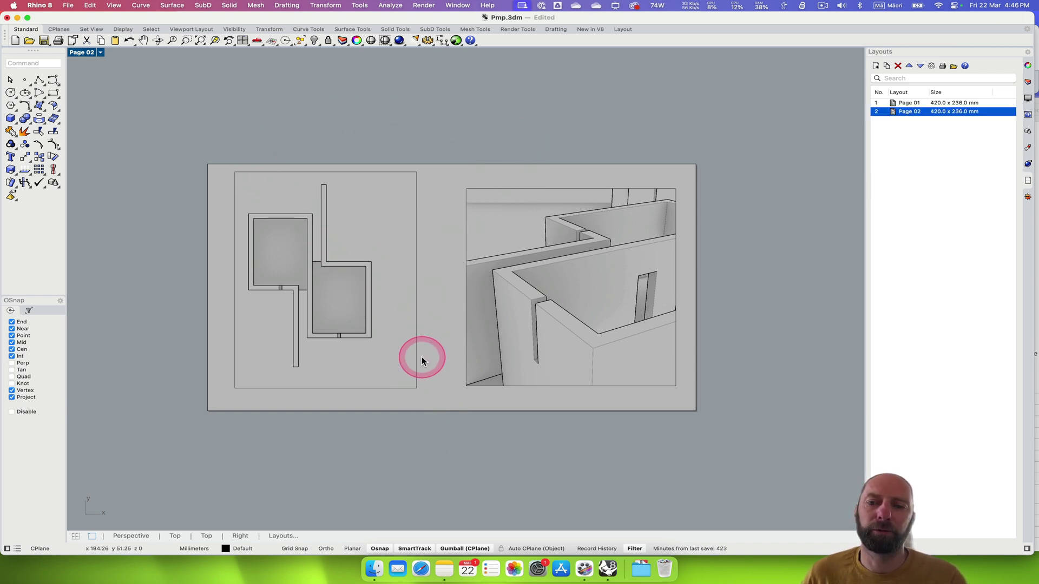
click(938, 213)
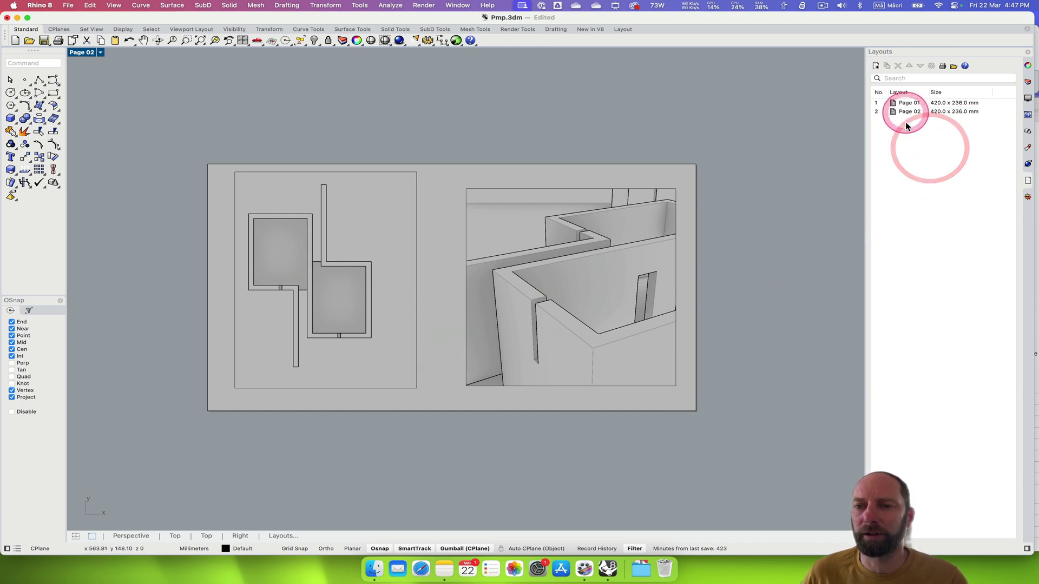